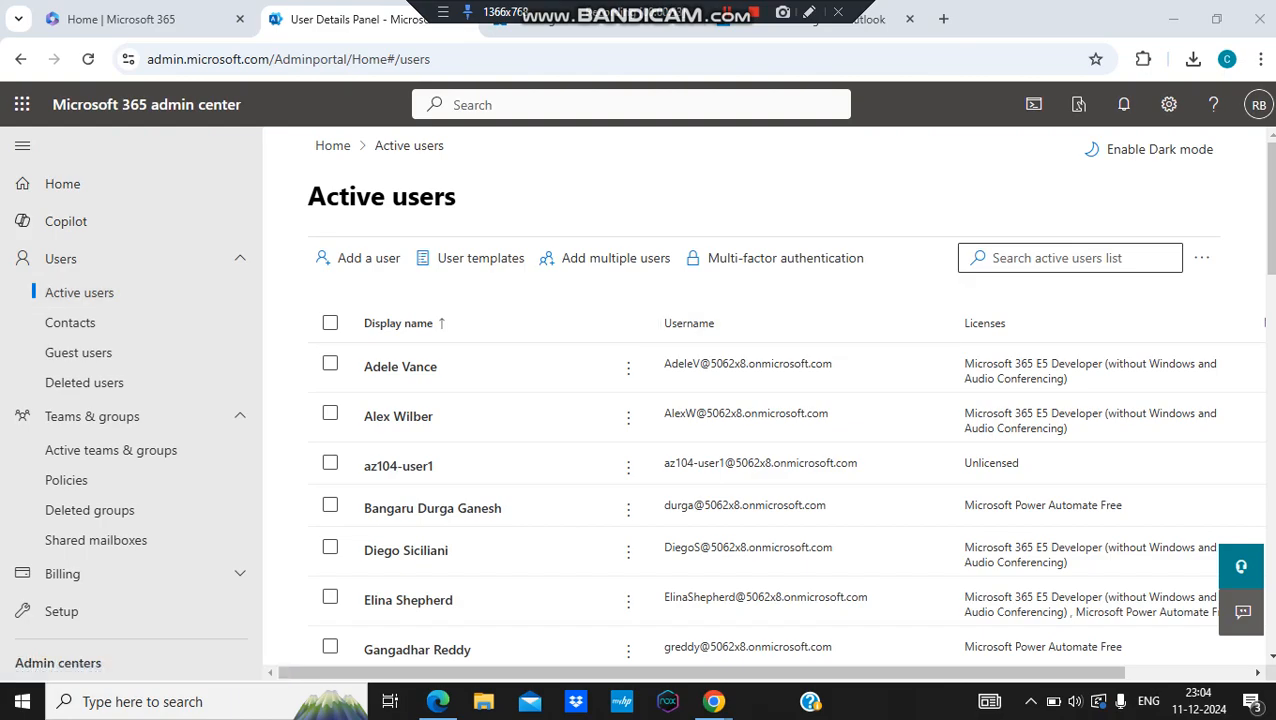
Step: Open the second-to-last user's Mail settings and find Email forwarding, which shows None
scroll(786, 396, "down", 15)
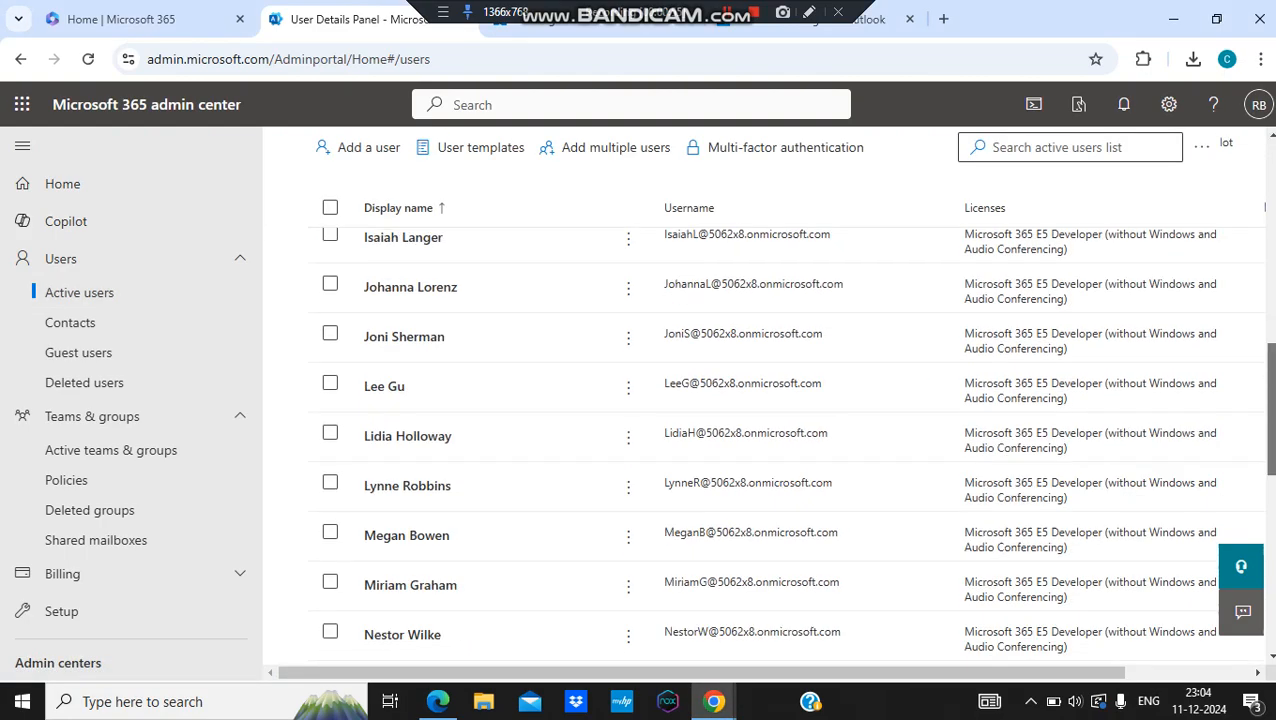
scroll(786, 396, "down", 1)
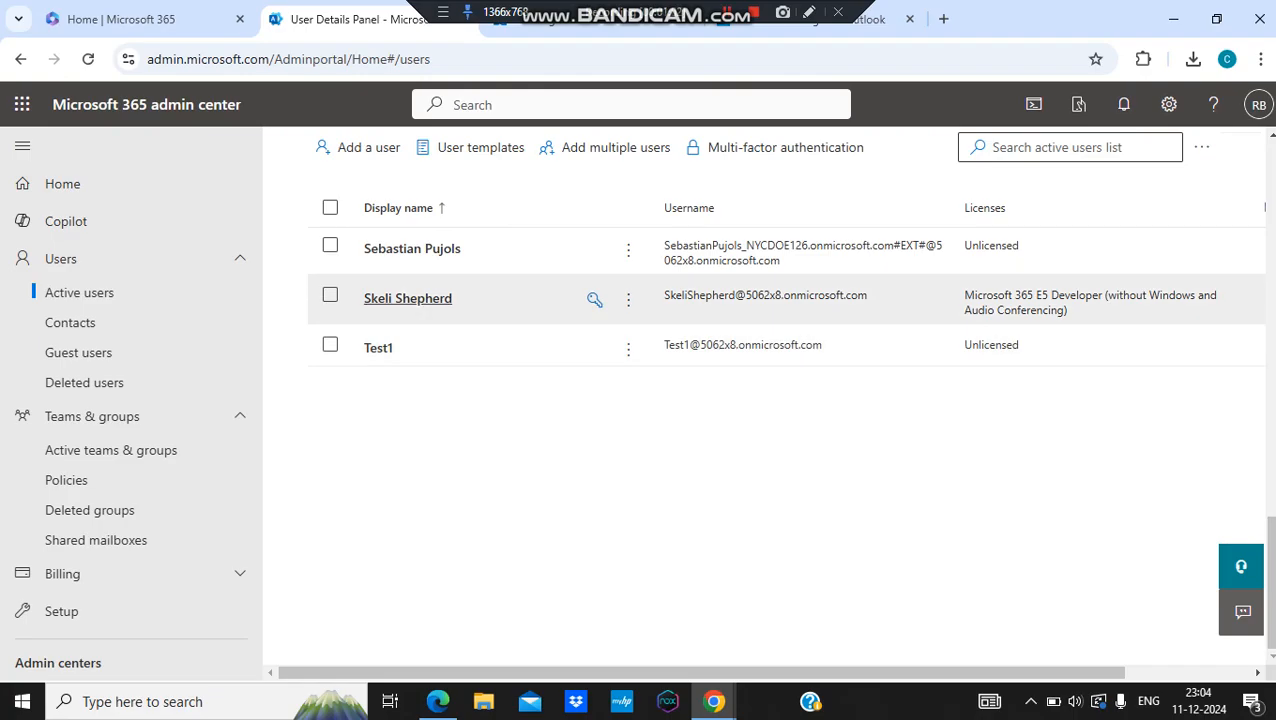
left_click(408, 298)
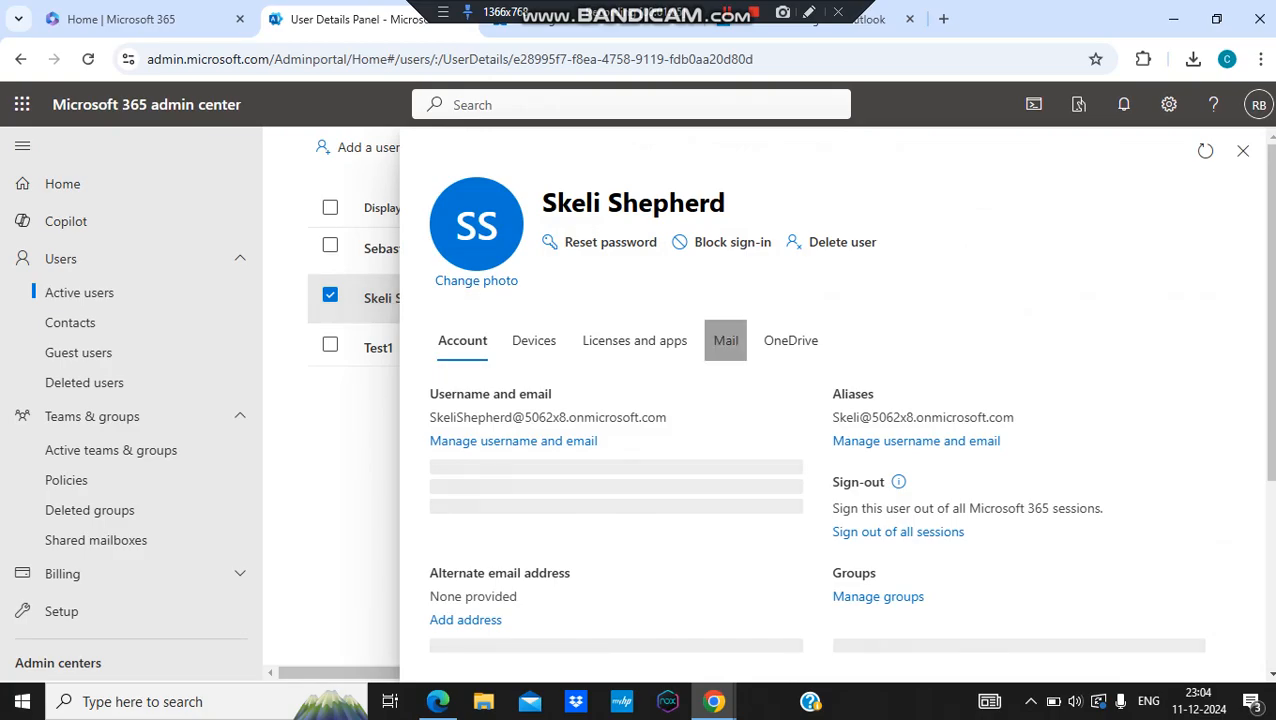
left_click(726, 340)
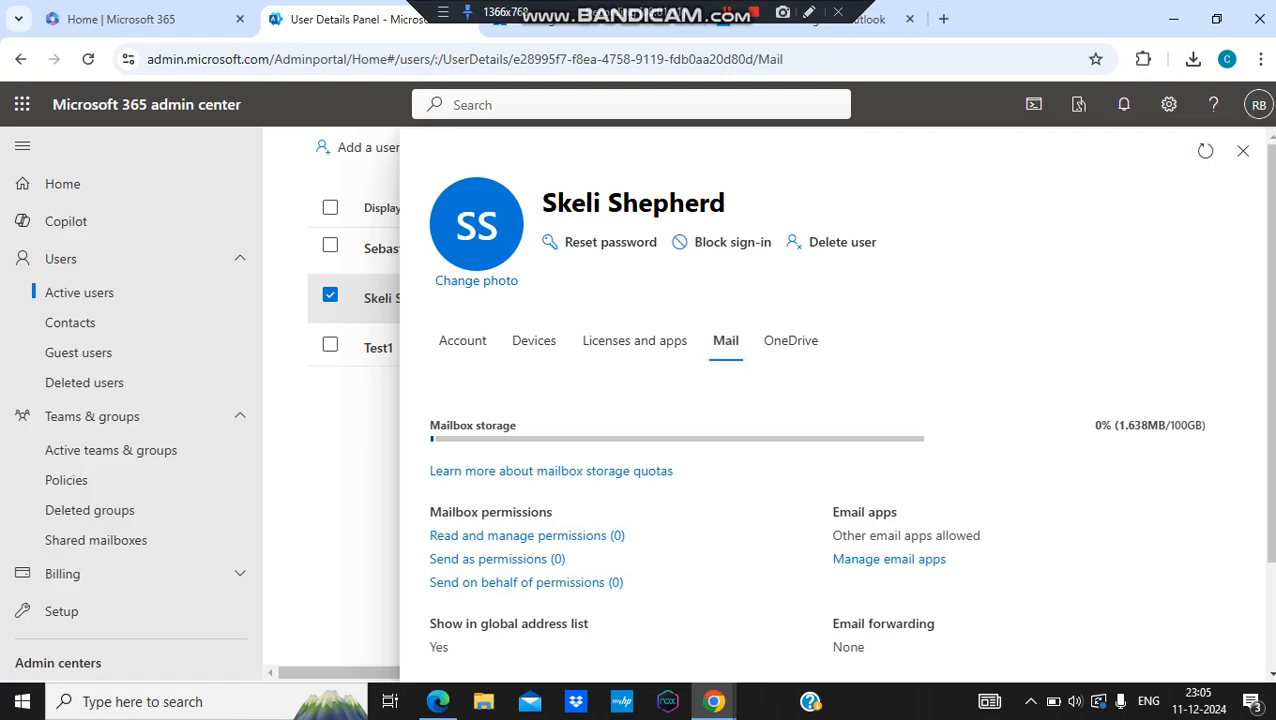
scroll(835, 450, "down", 2)
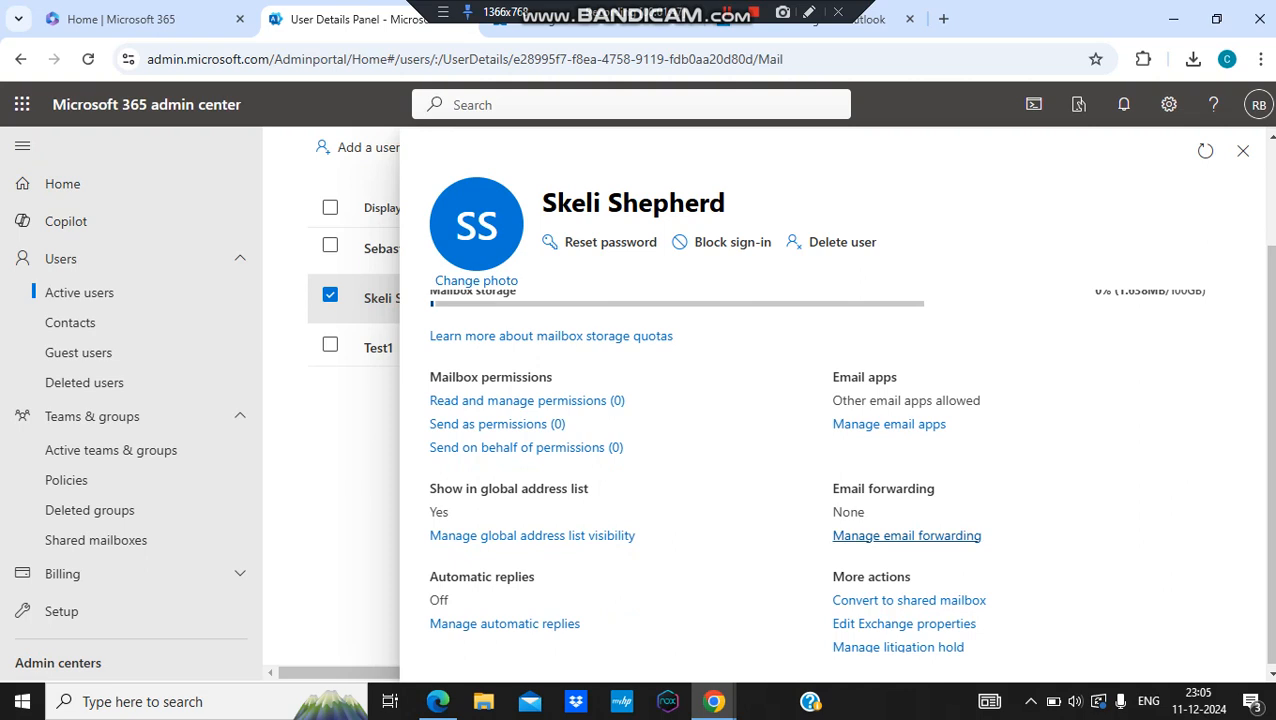
Step: Turn on Forward all emails and begin typing a forwarding address
left_click(906, 535)
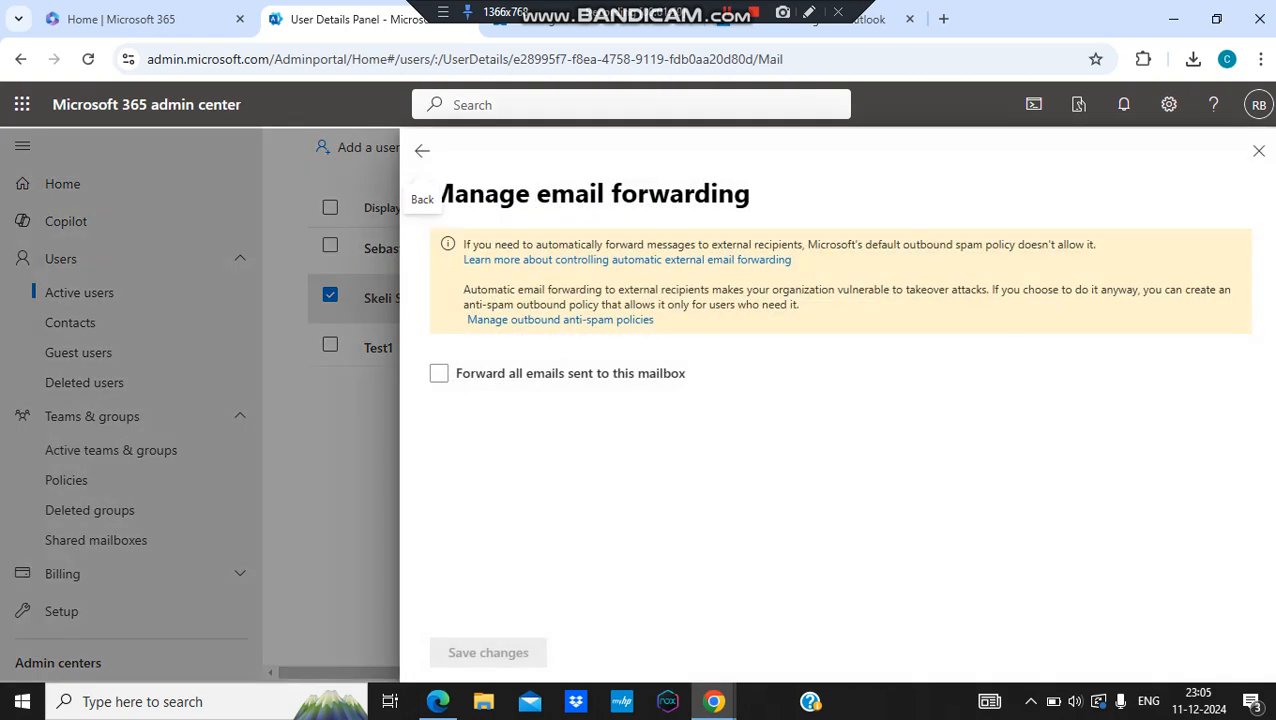
left_click(439, 373)
left_click(439, 373)
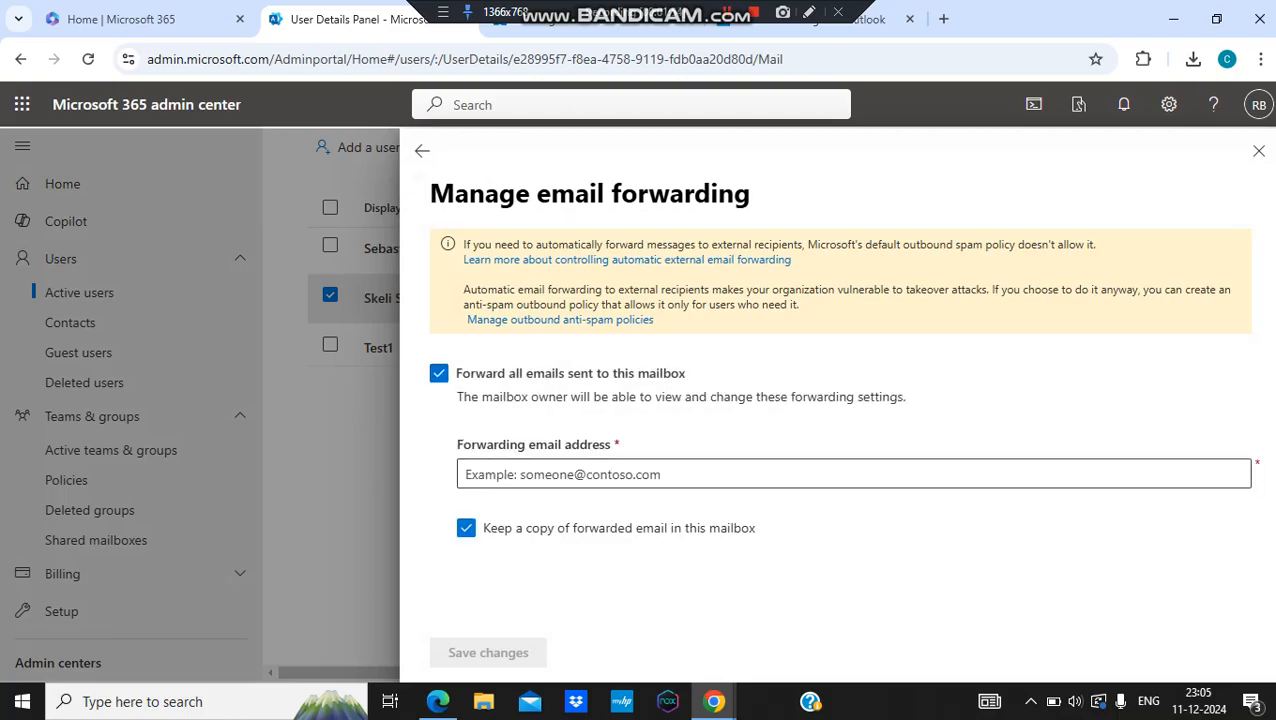
left_click(562, 474)
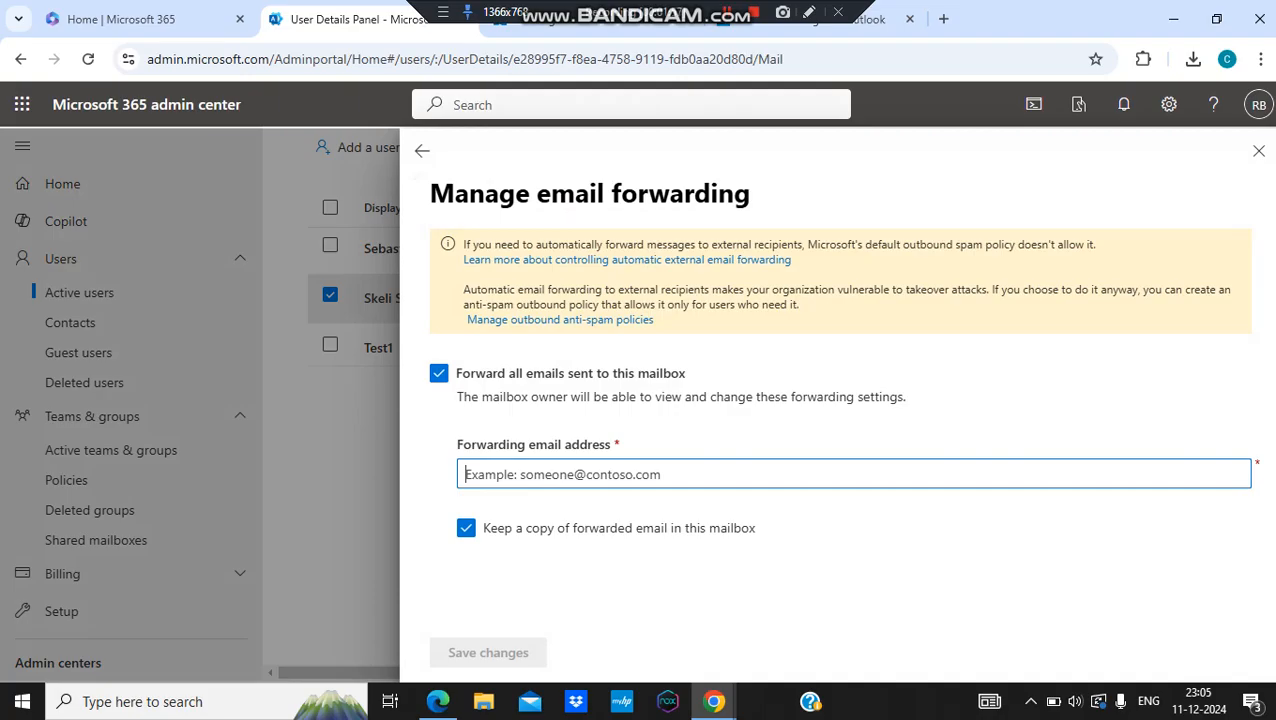
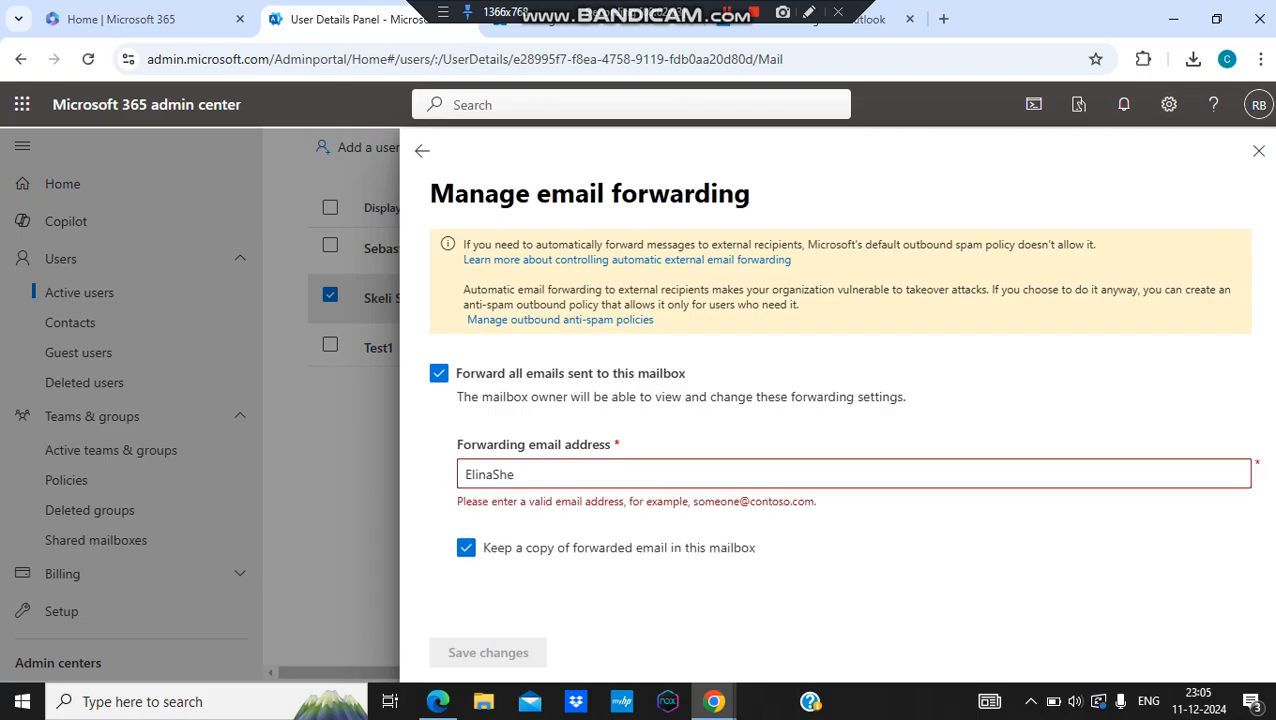
Step: Discard the unsaved forwarding changes and close the user's details panel
left_click(1259, 151)
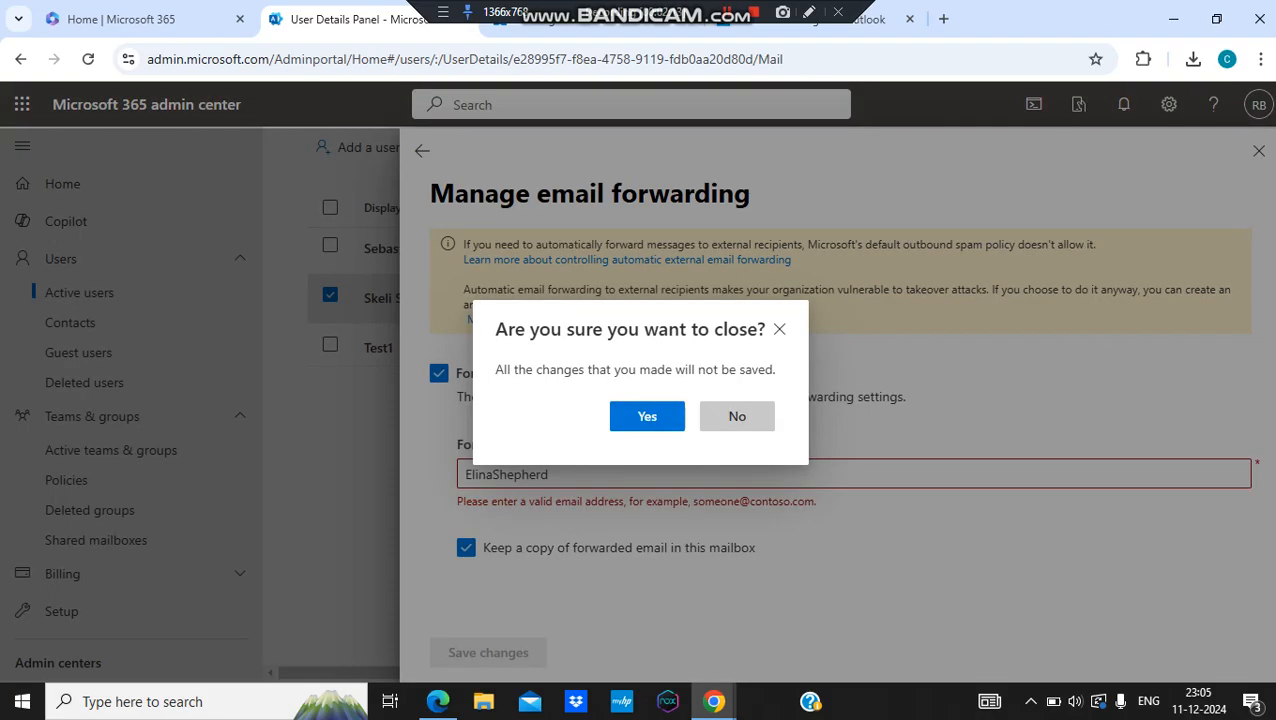
left_click(647, 416)
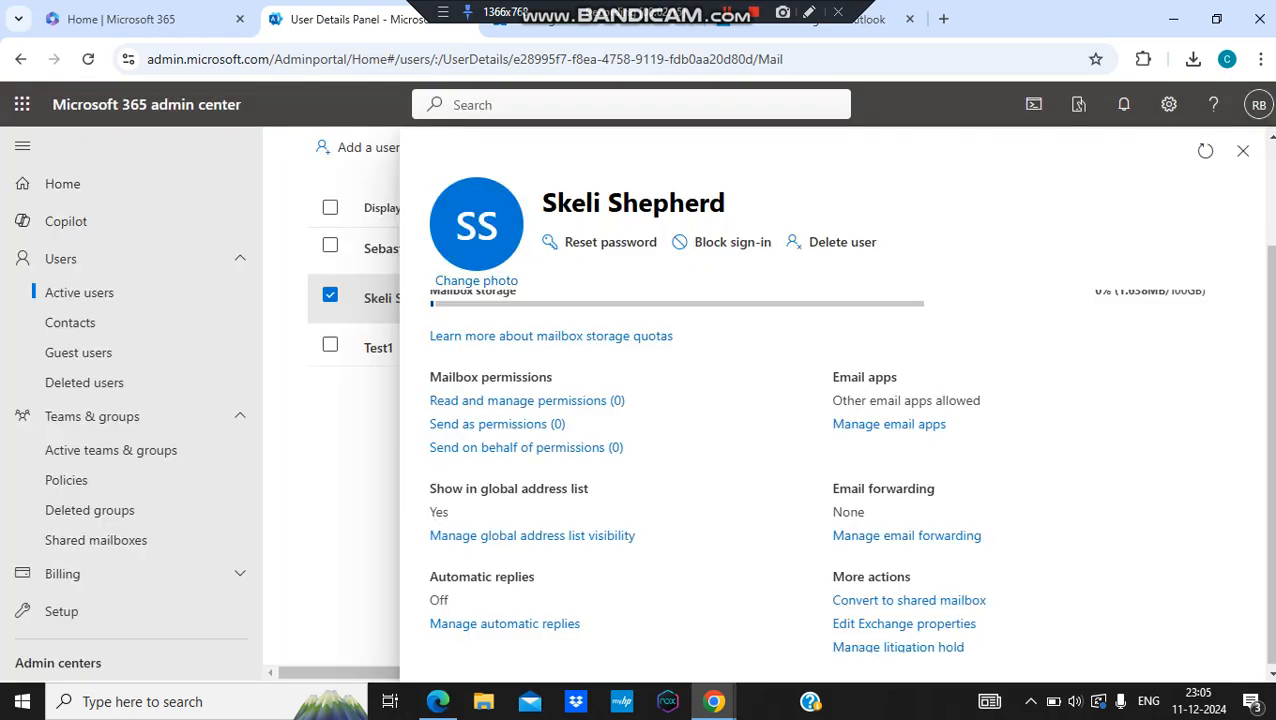
left_click(1243, 150)
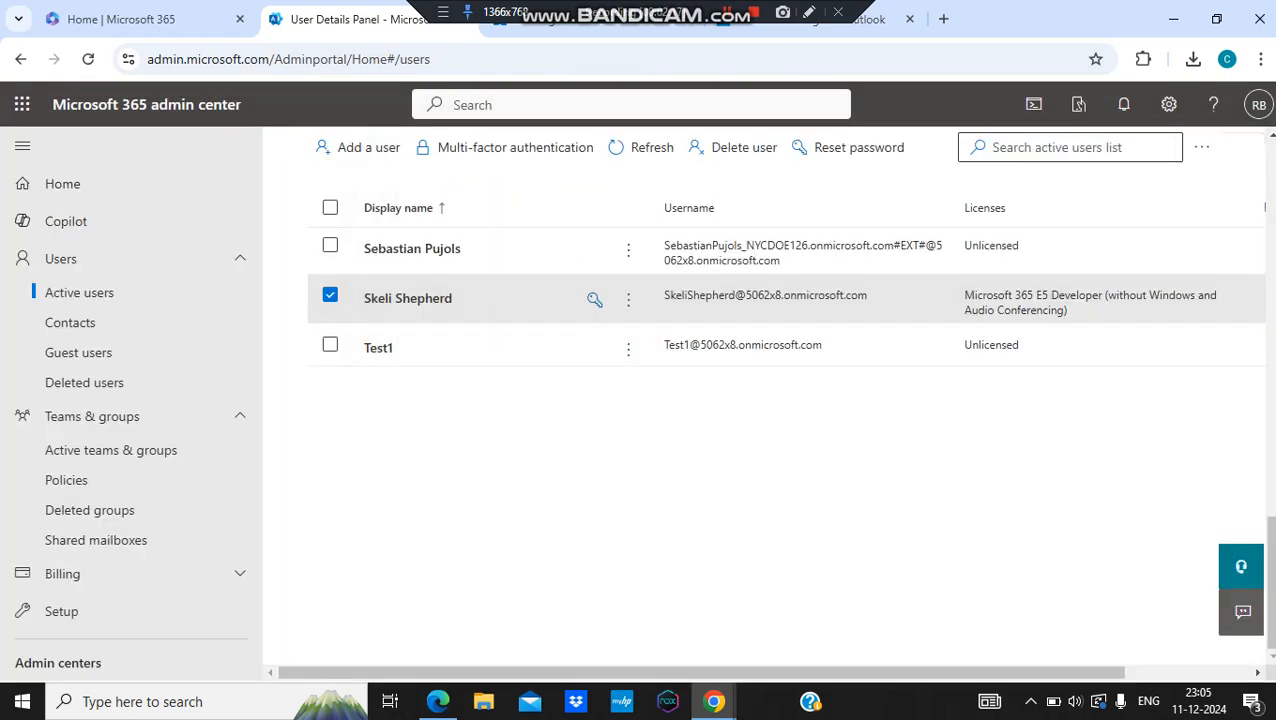
Step: Copy the other user's full username address from their details, then close the panel
scroll(785, 445, "up", 3)
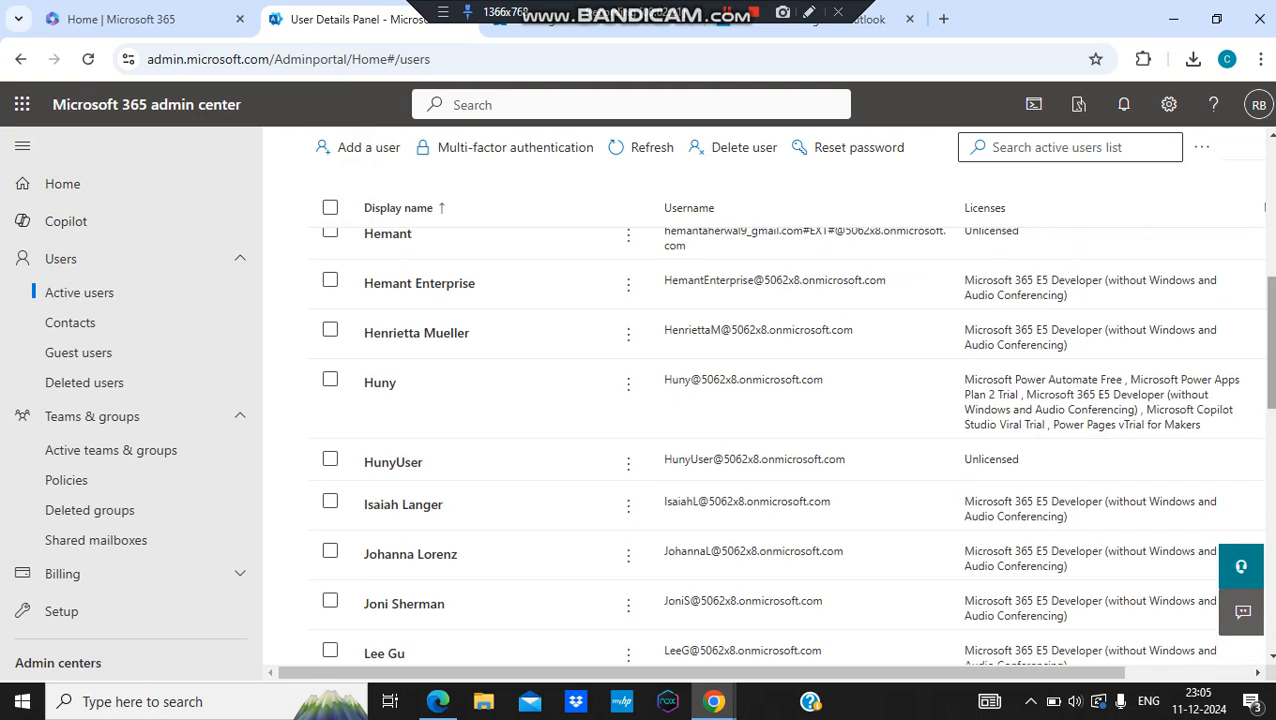
scroll(785, 440, "up", 3)
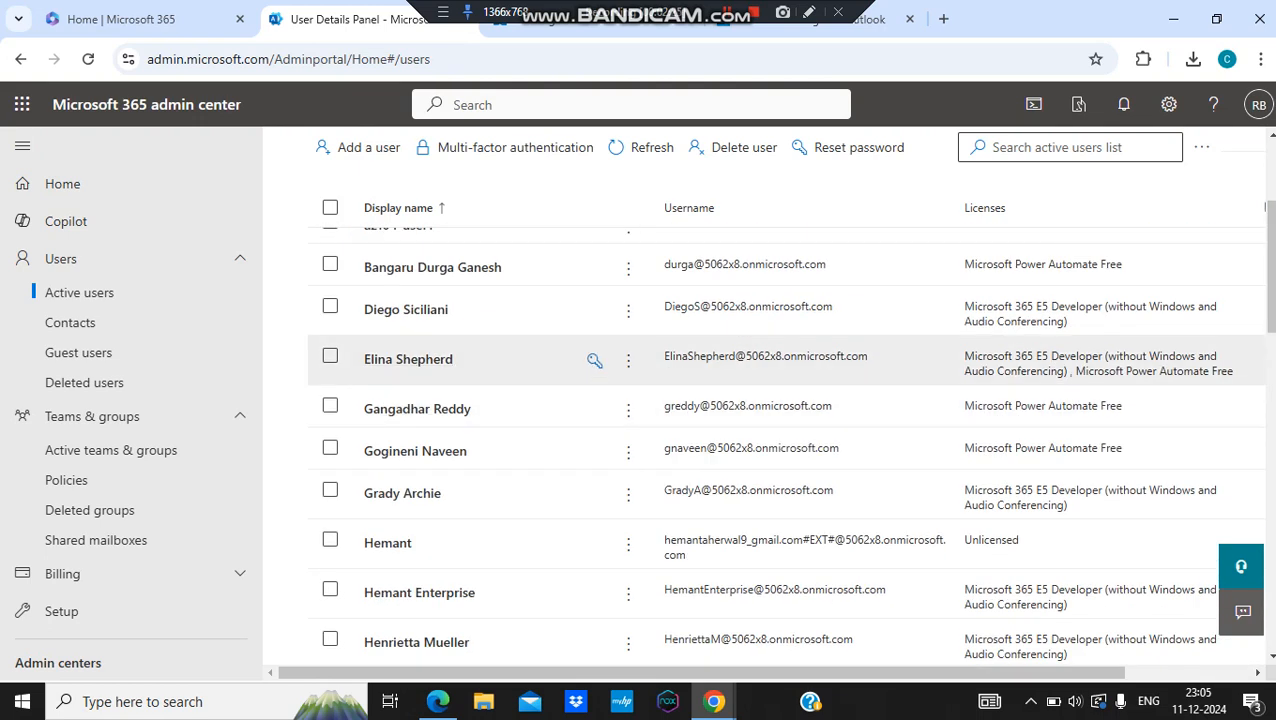
left_click(408, 359)
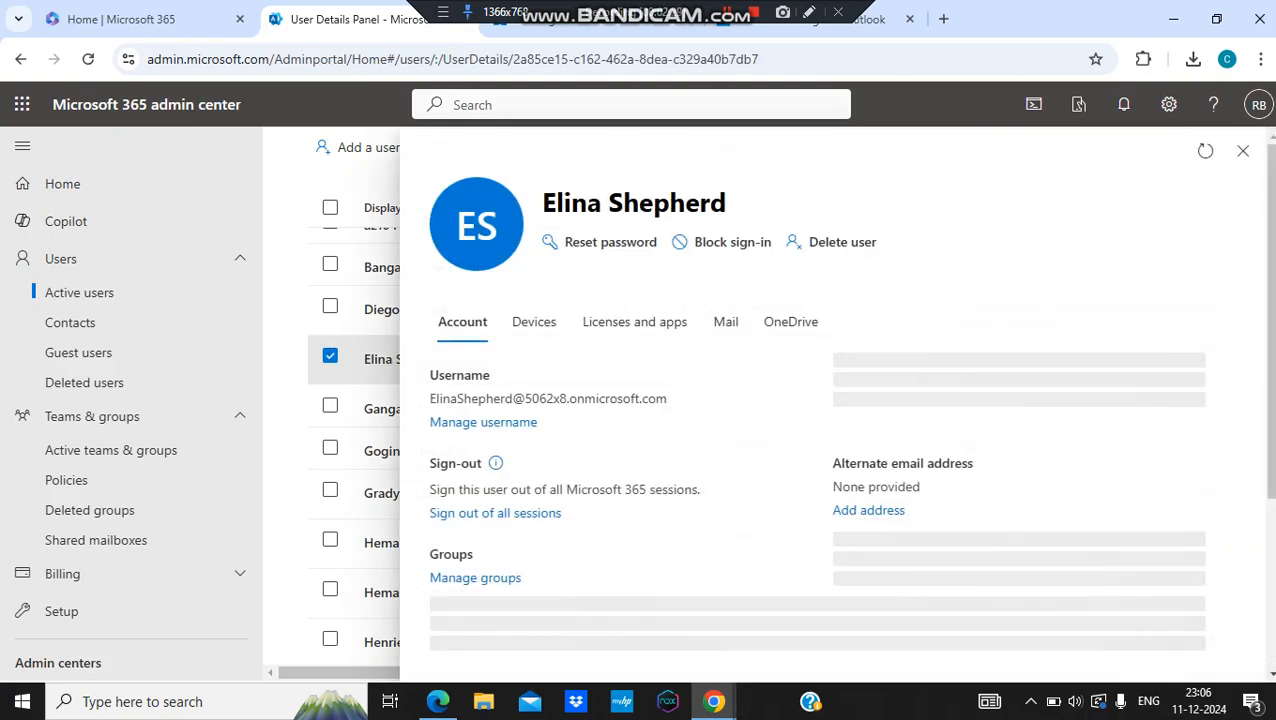
triple_click(544, 398)
key("ctrl+c")
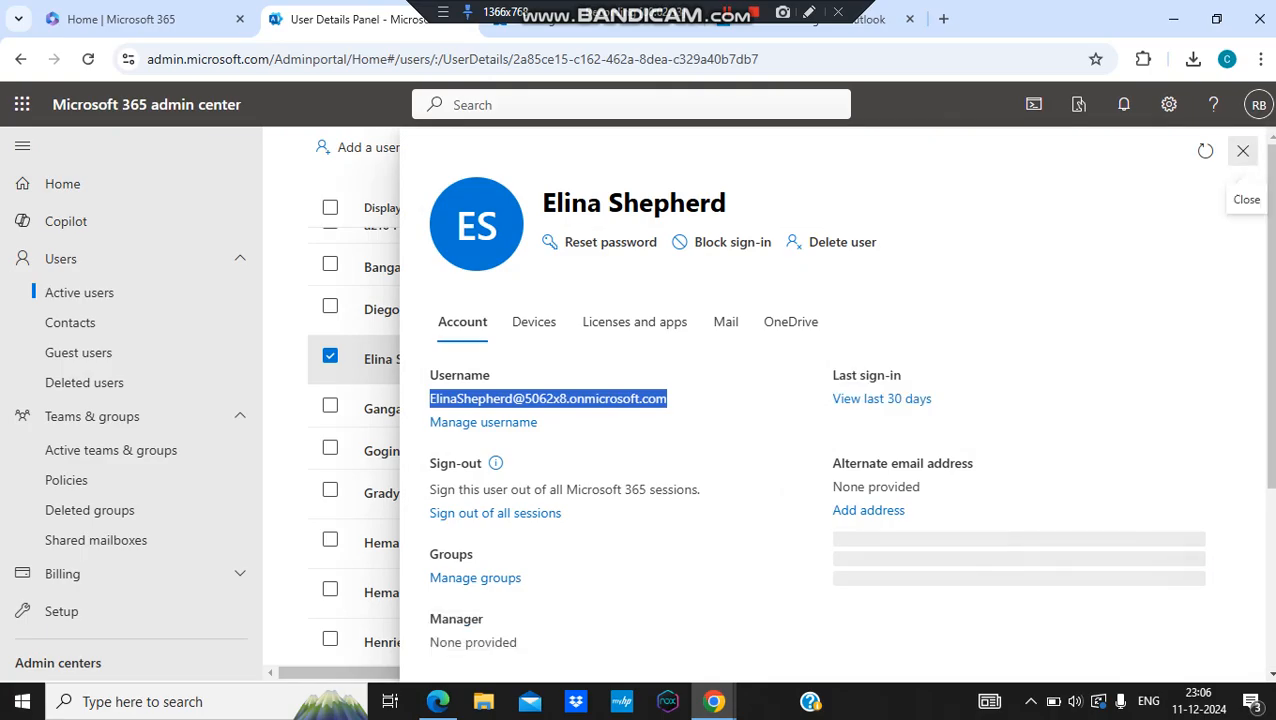
left_click(1243, 150)
scroll(594, 360, "down", 10)
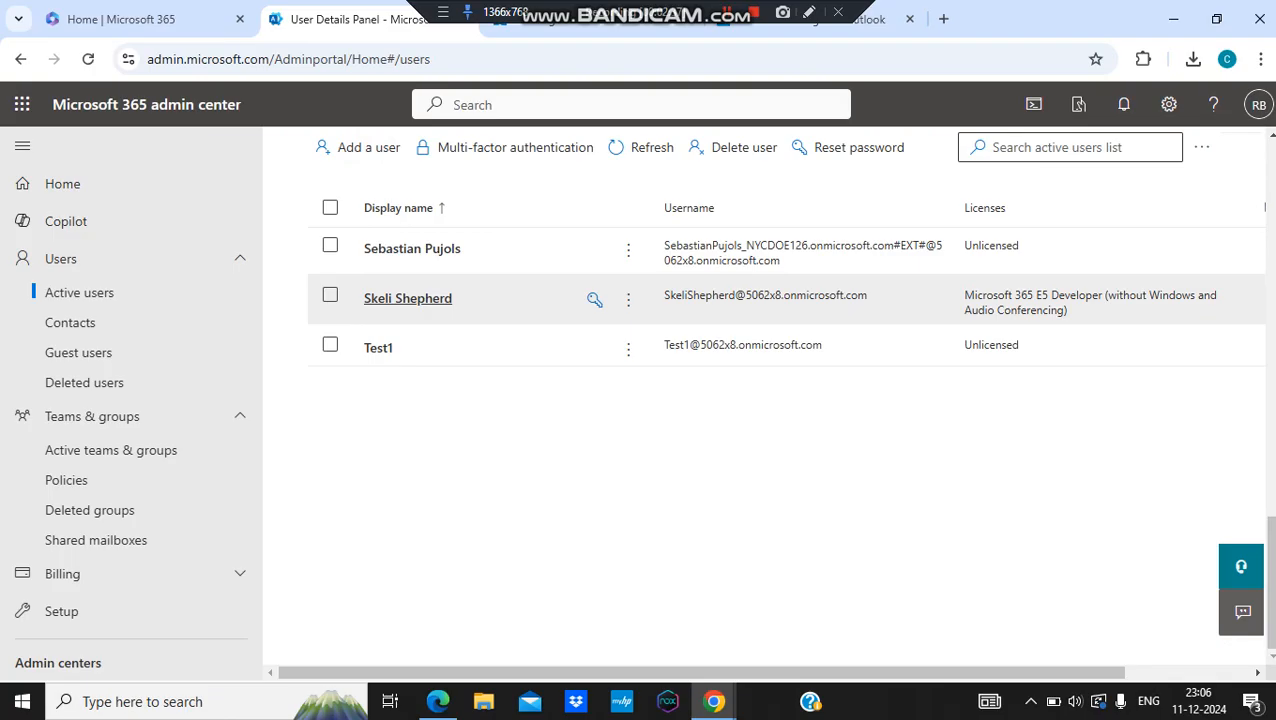
Step: Forward all of the user's email to the pasted address, keeping a copy, and save
left_click(408, 298)
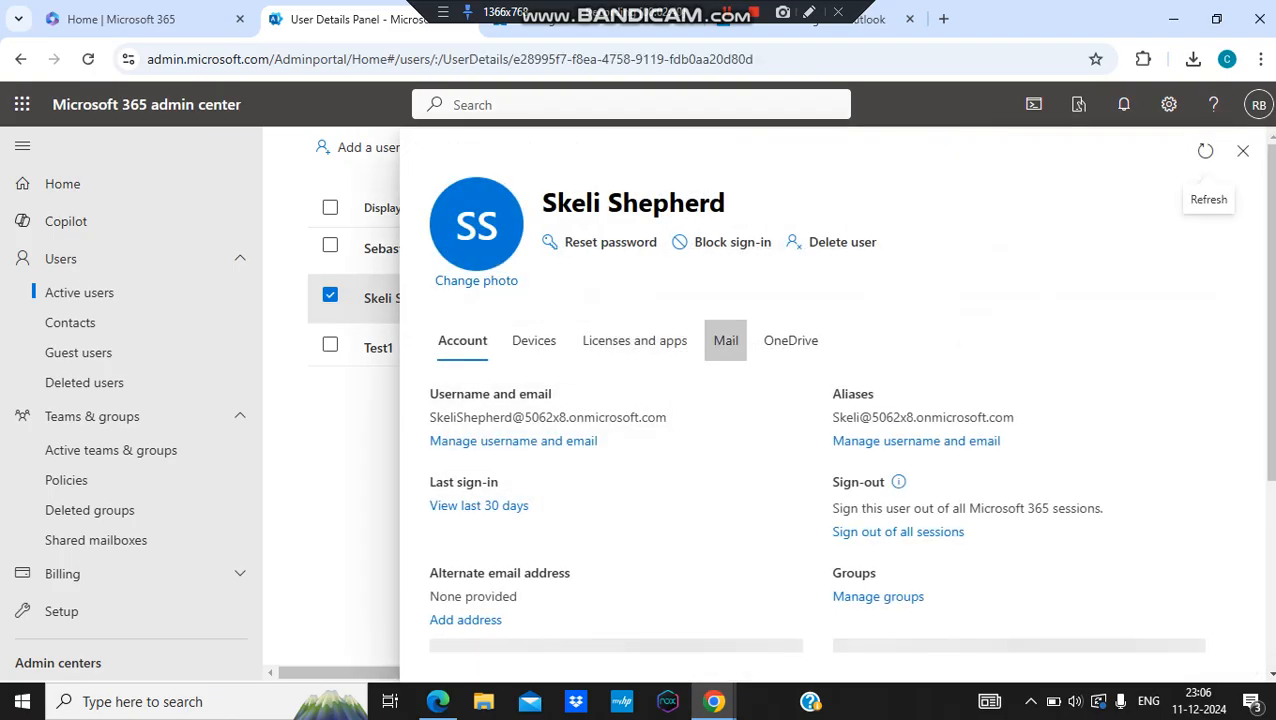
left_click(726, 340)
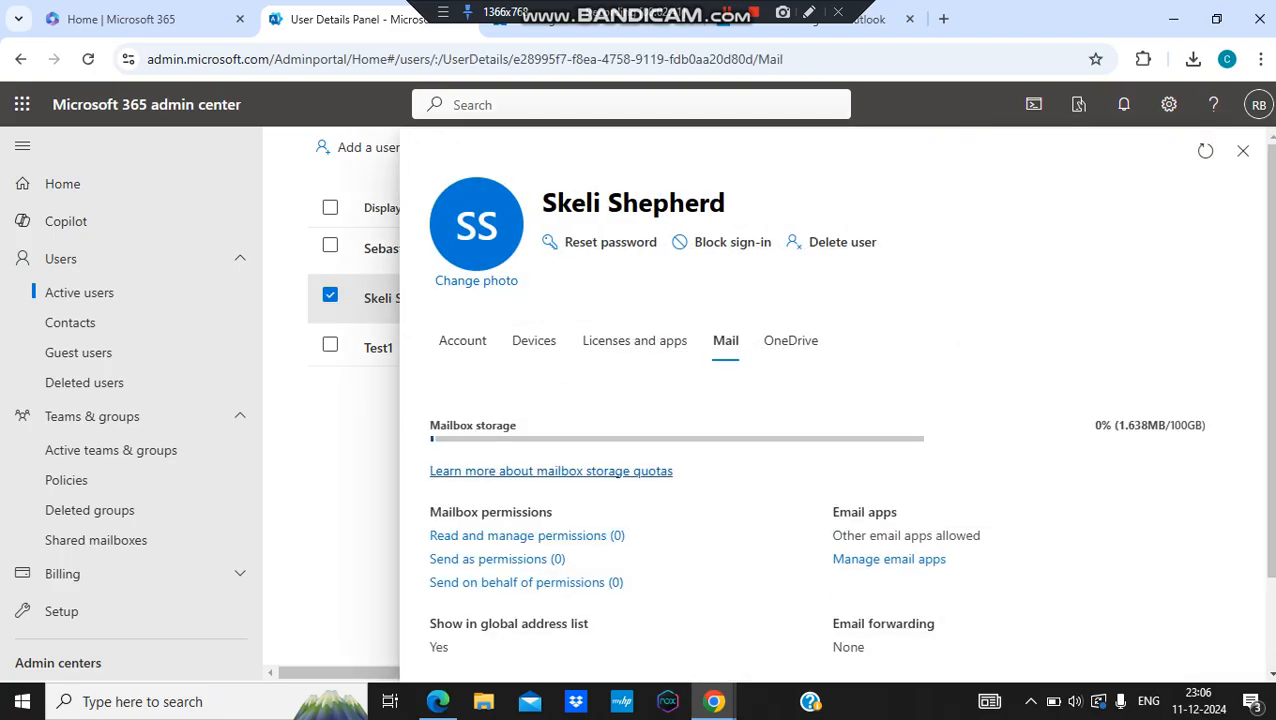
scroll(906, 556, "down", 1)
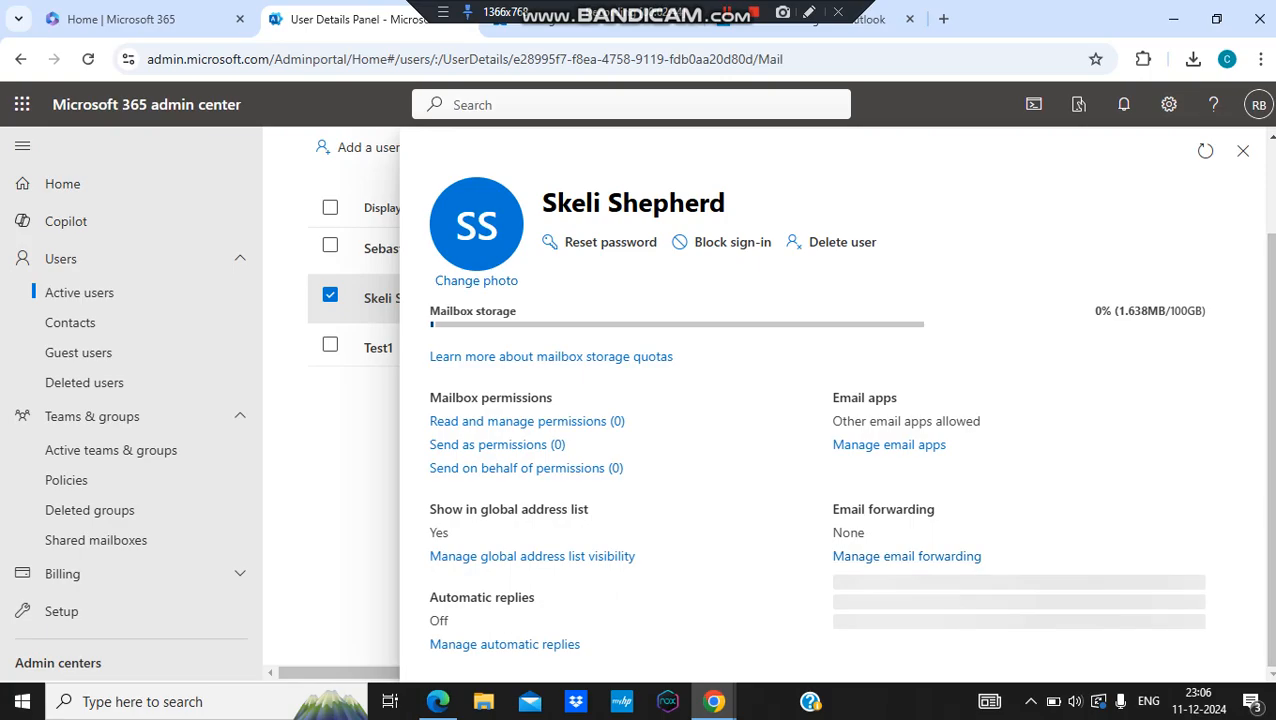
left_click(906, 556)
left_click(438, 373)
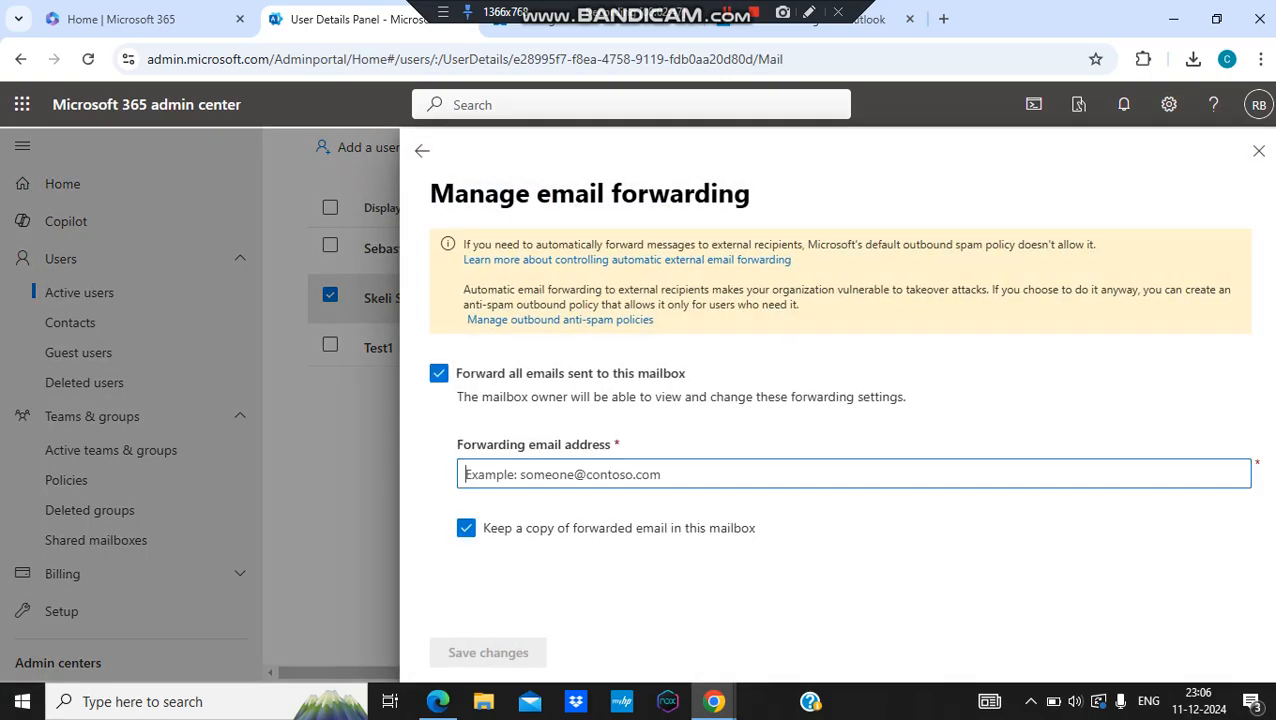
key("ctrl+v")
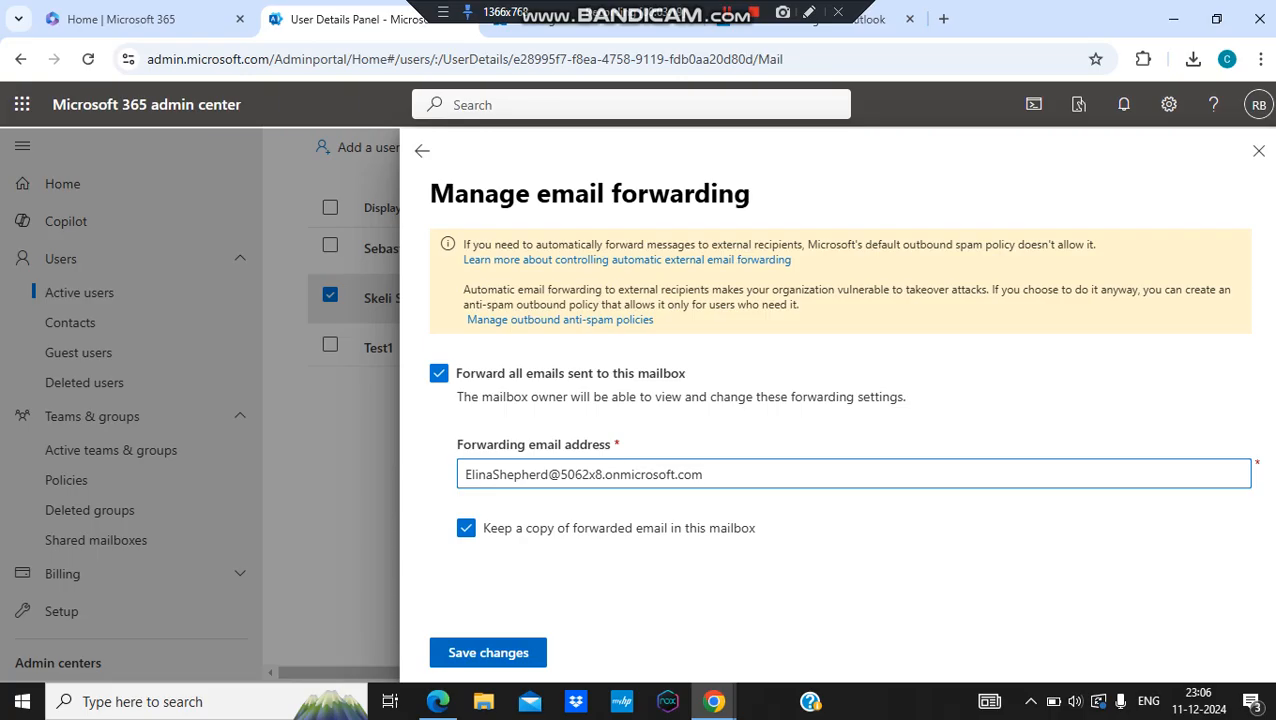
left_click(488, 652)
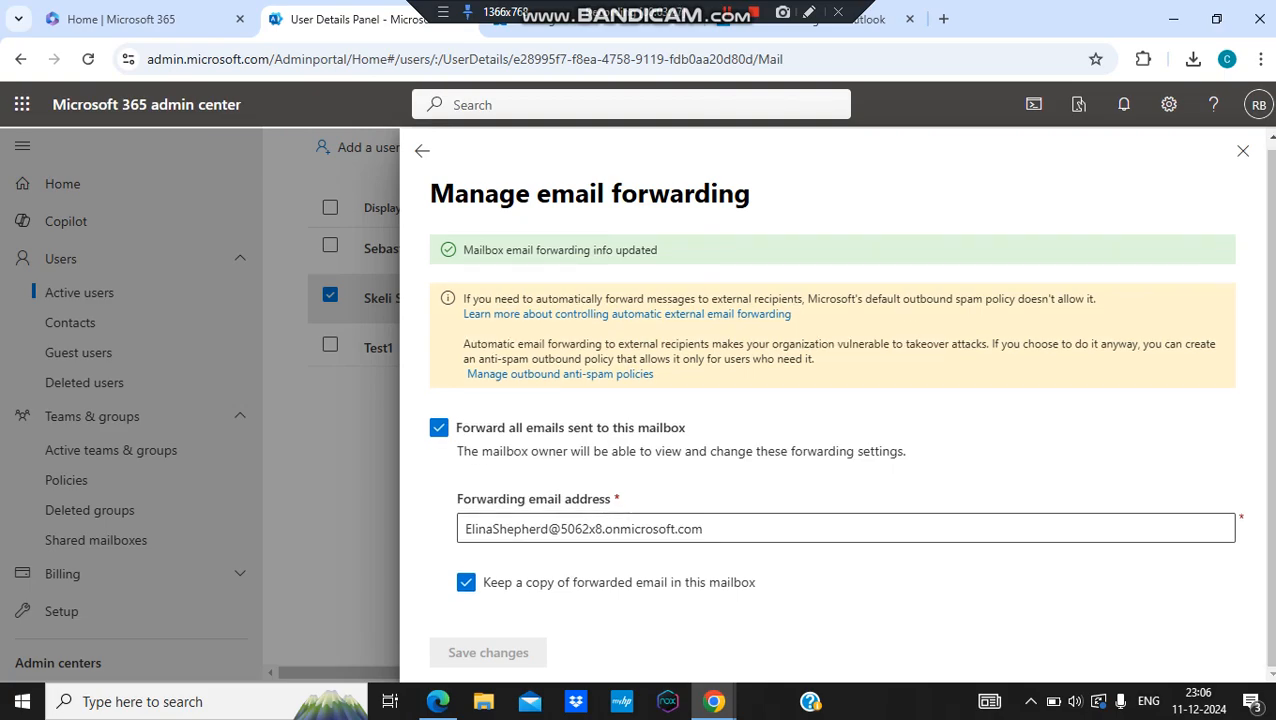
left_click(1243, 150)
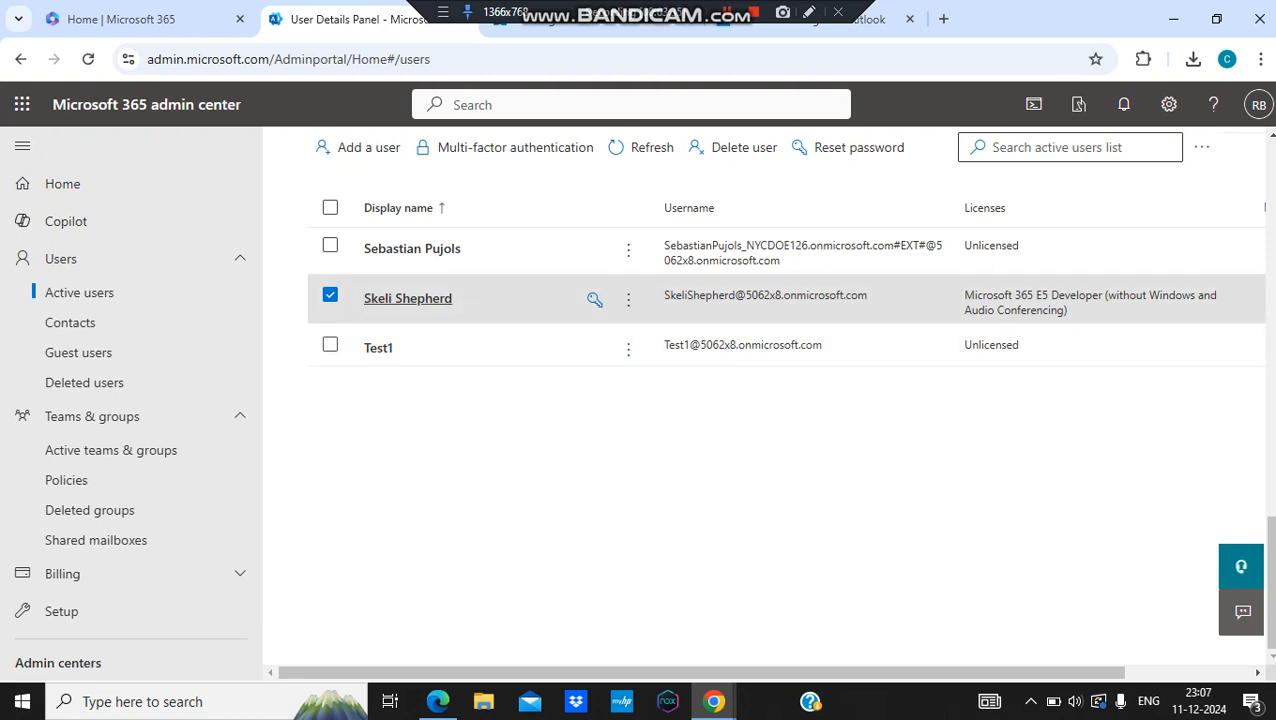
Step: Copy the user's full username email address from their Account details, then go to Outlook
left_click(408, 298)
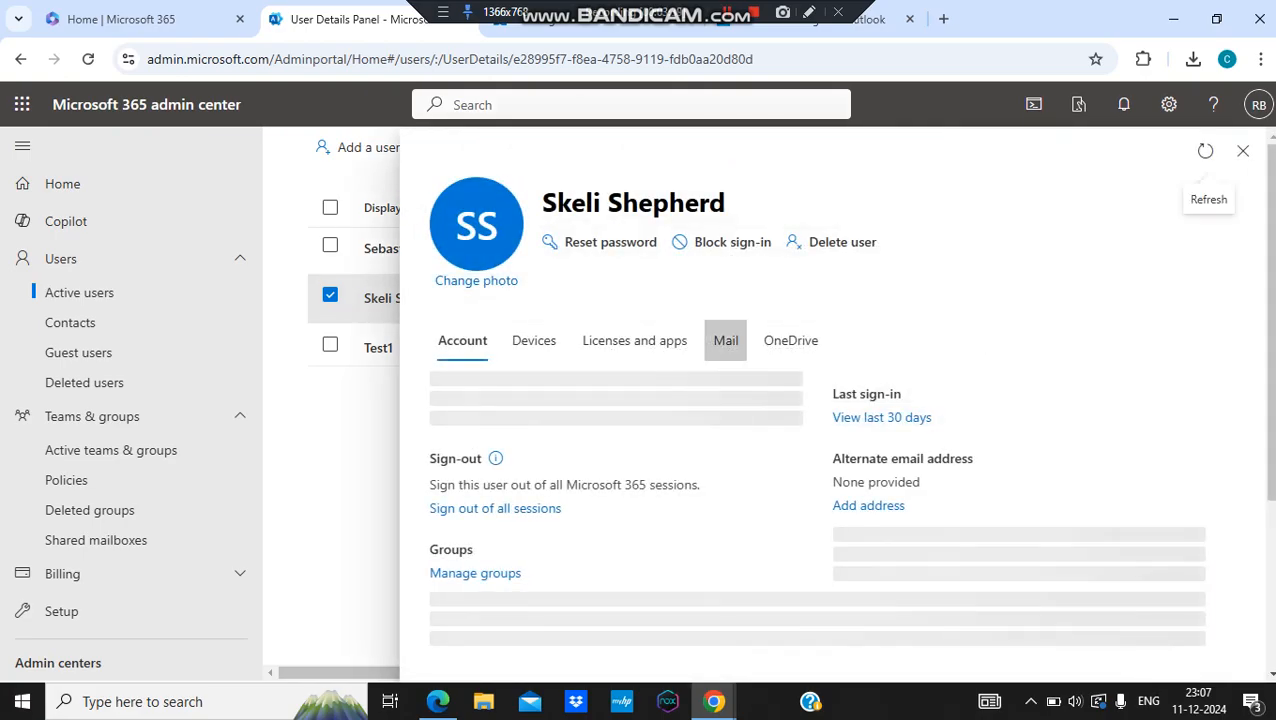
left_click(725, 340)
left_click(462, 340)
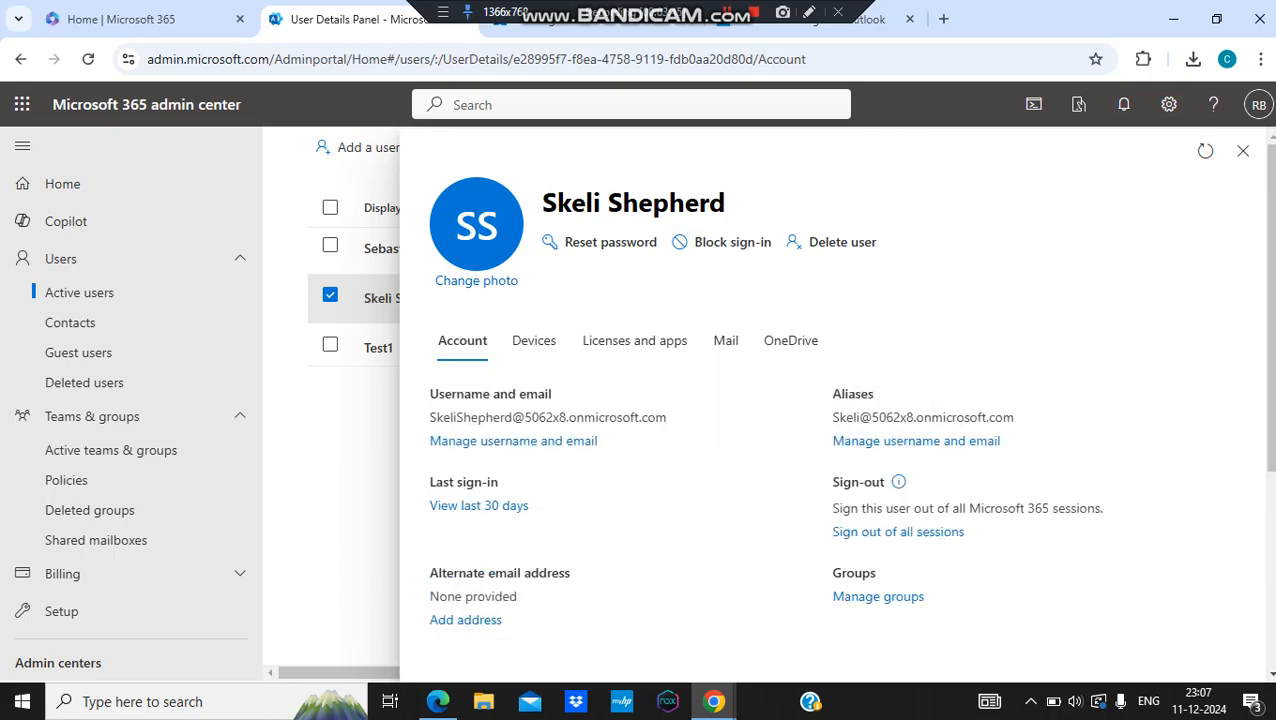
triple_click(600, 417)
key("ctrl+c")
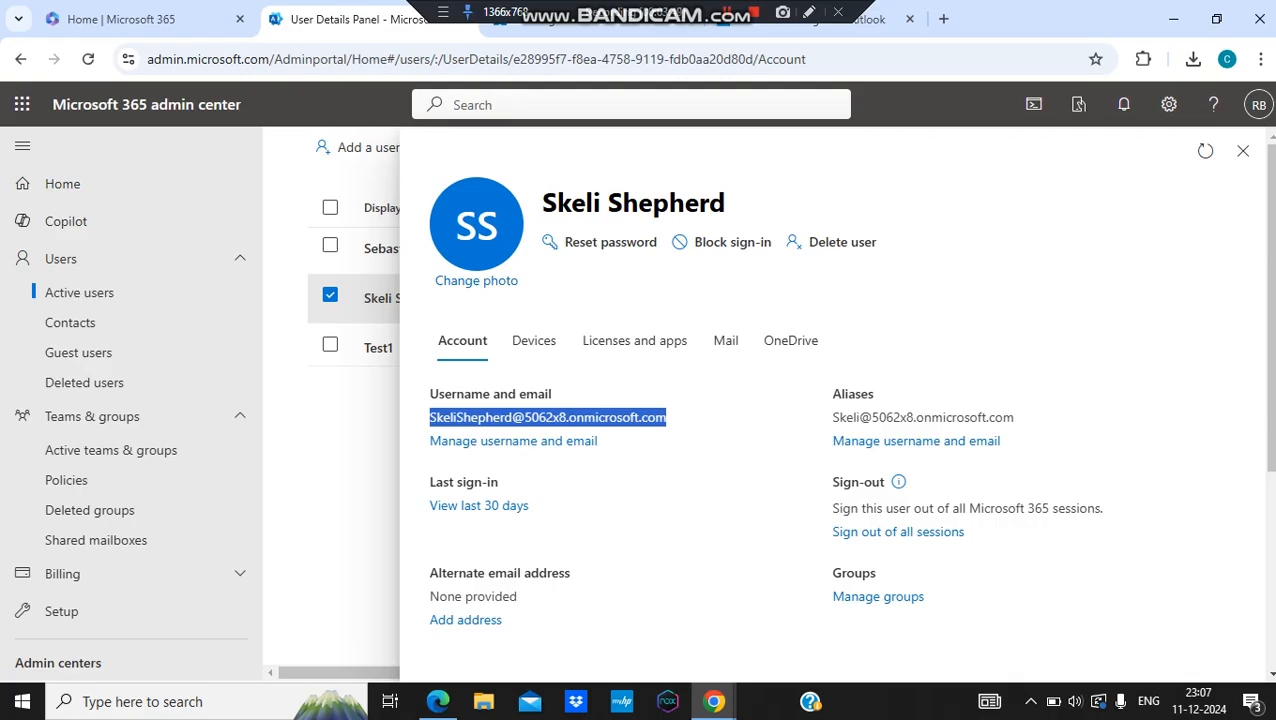
left_click_drag(586, 14, 997, 7)
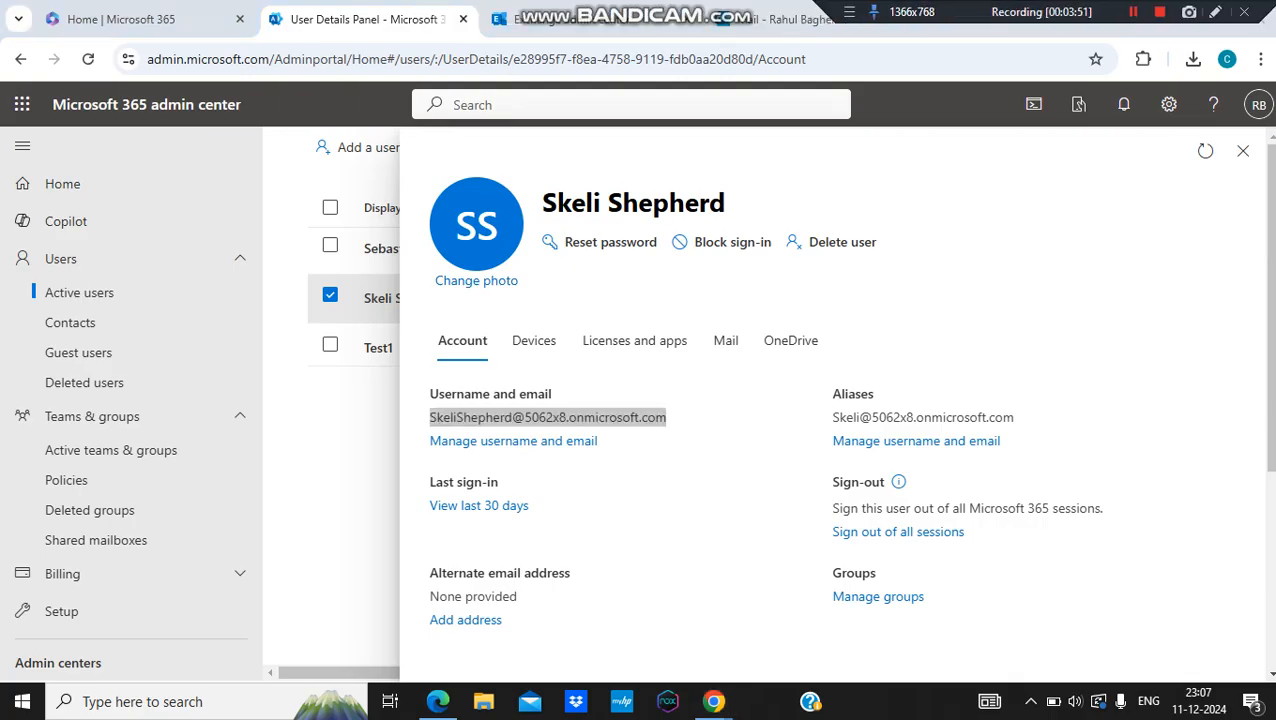
left_click(785, 21)
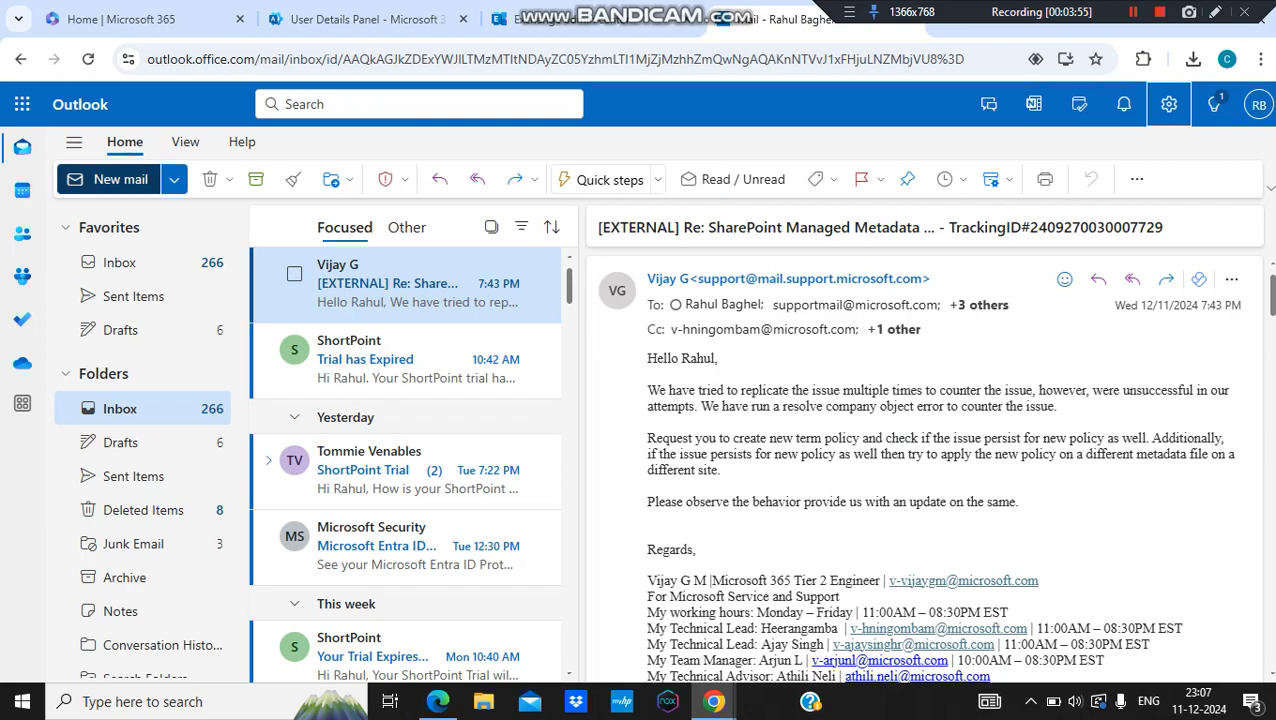
Step: Send an email with subject 'Test' and body 'This is a test.' to the pasted address
left_click(110, 179)
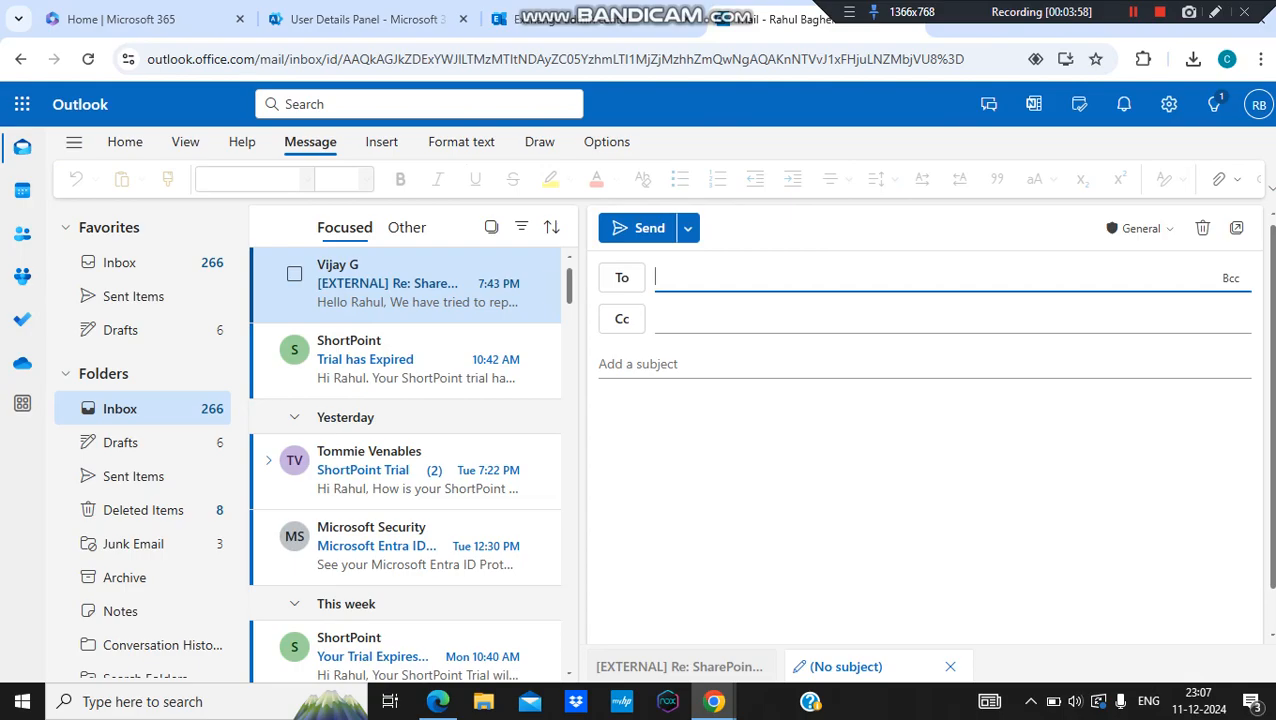
key("ctrl+v")
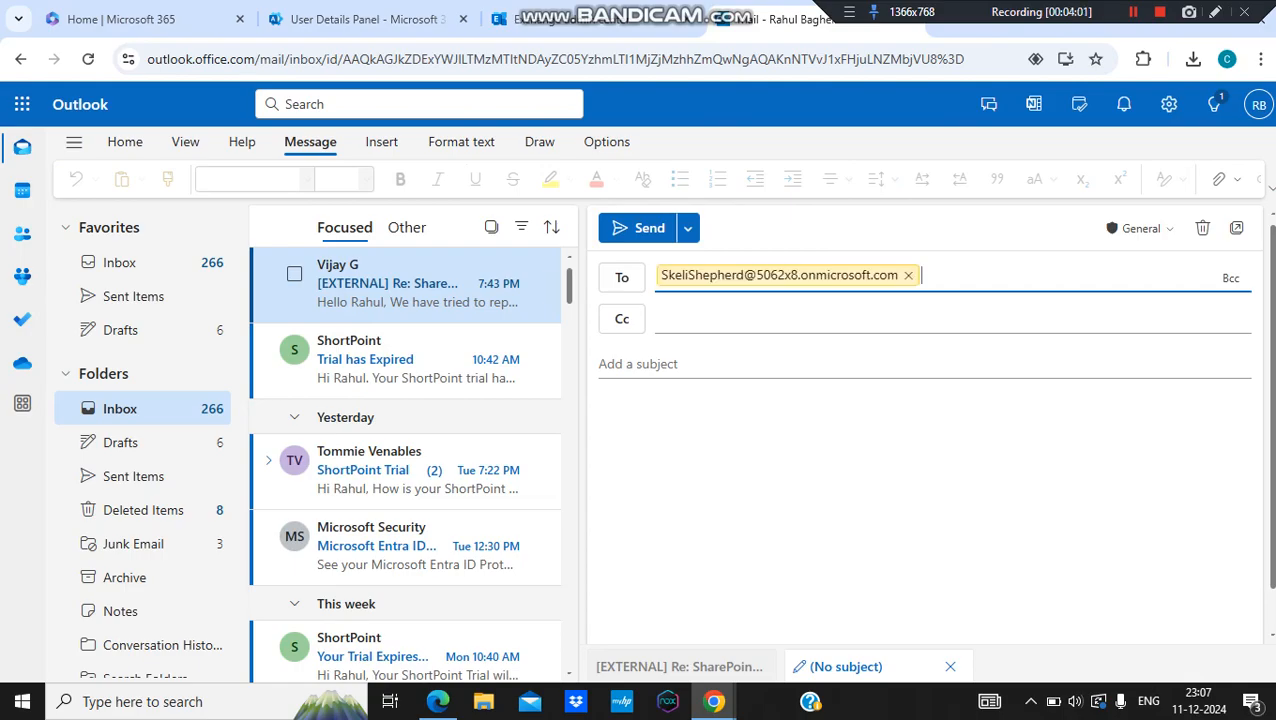
left_click(640, 364)
type("Test")
left_click(601, 410)
type("Hi Skeli,")
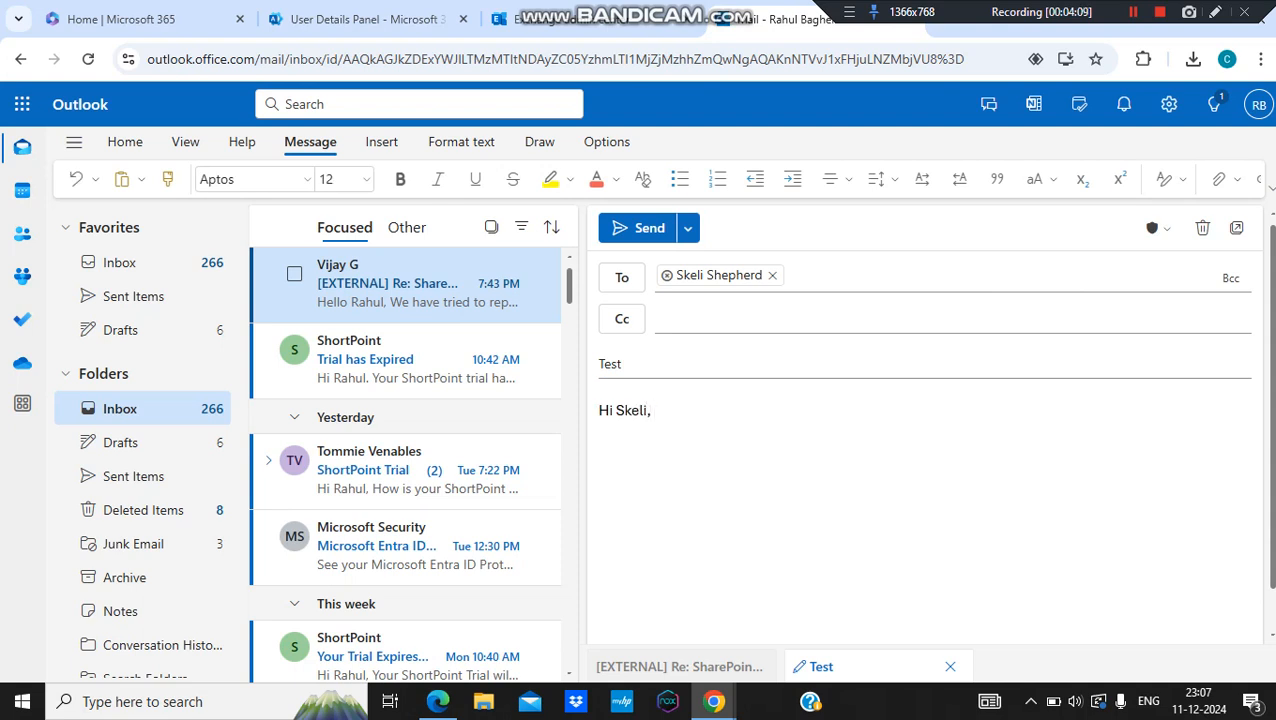
key("Return")
type("This is a test.")
key("Return")
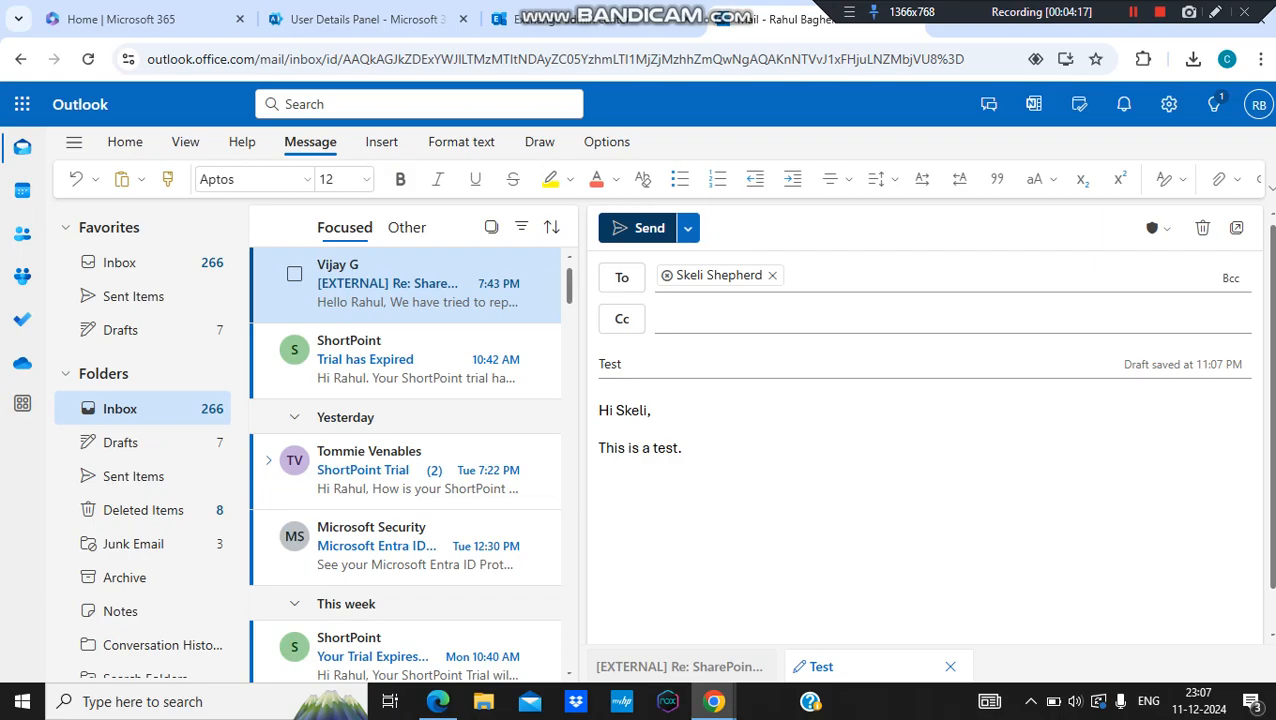
left_click(645, 228)
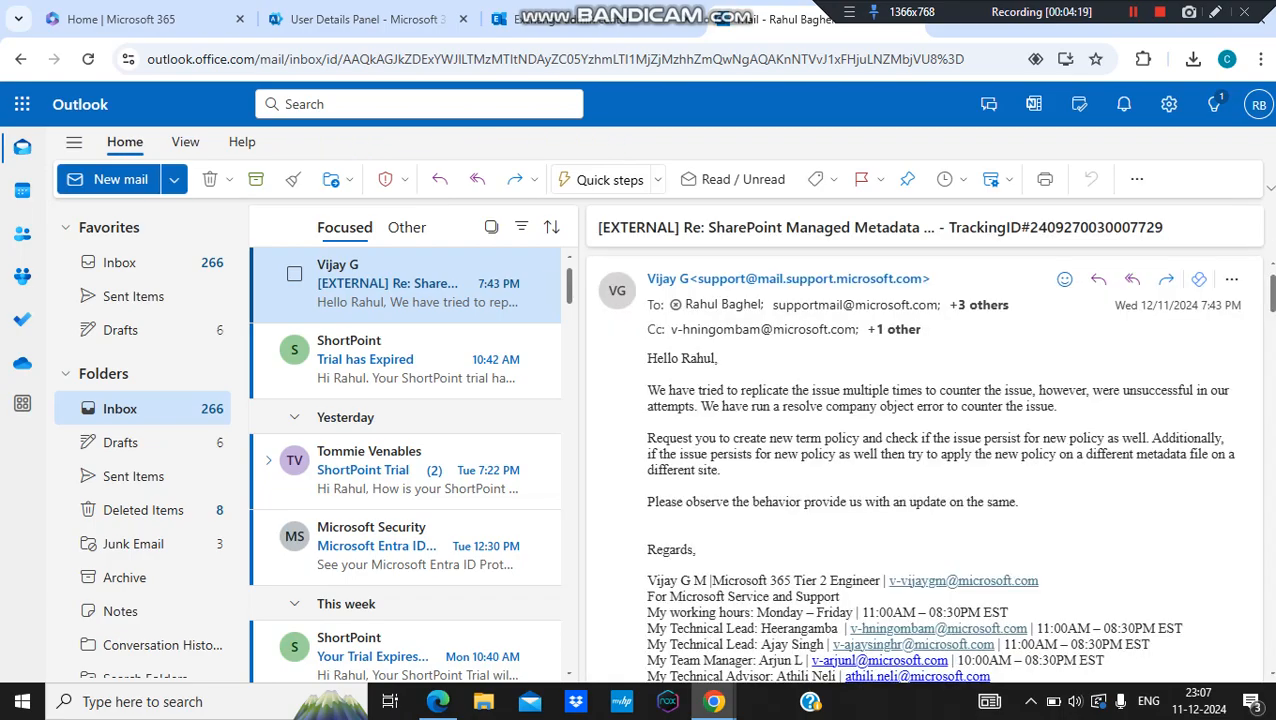
Step: In the recipient's Outlook window, verify the account and open the newly arrived Test email
mouse_move(713, 701)
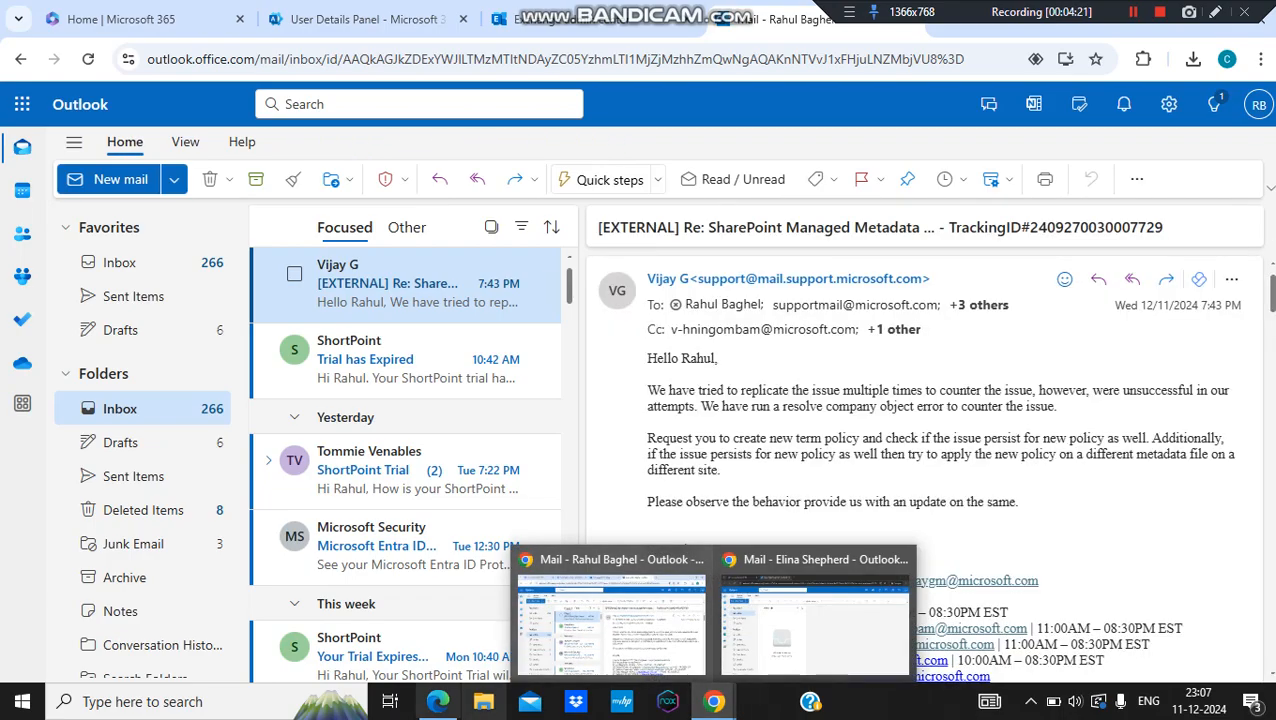
left_click(438, 701)
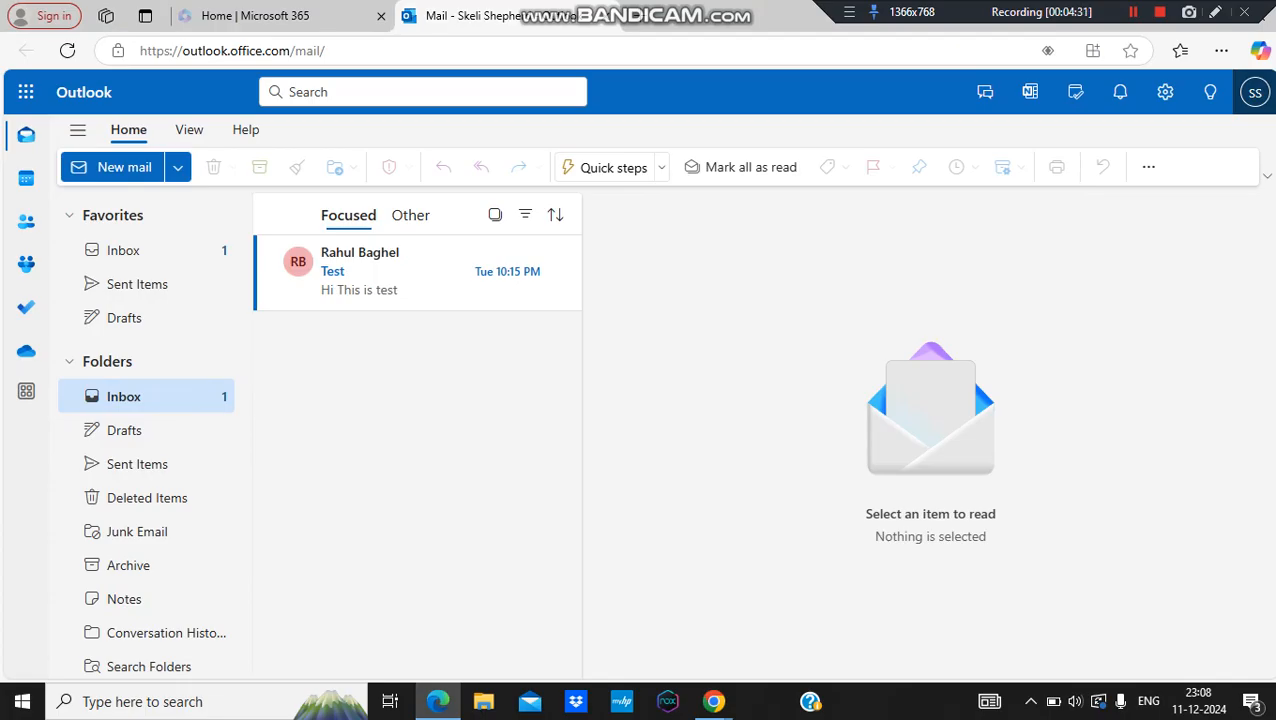
left_click(1255, 92)
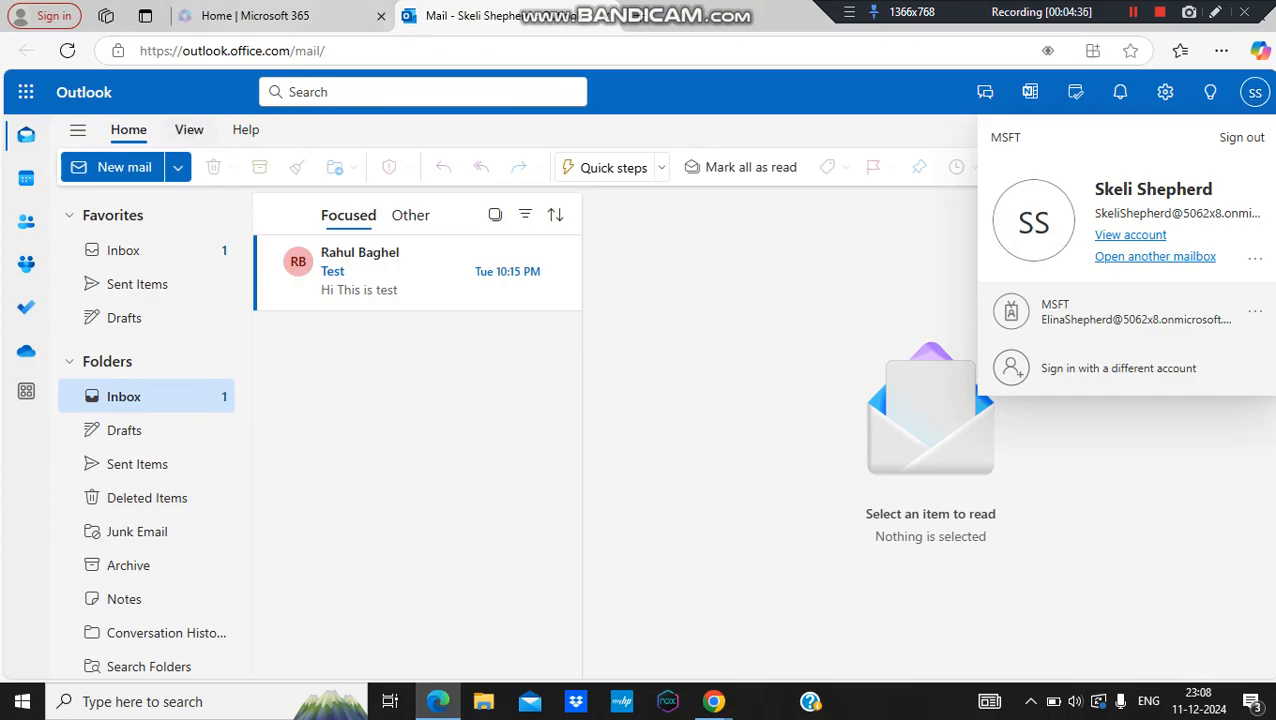
left_click(420, 273)
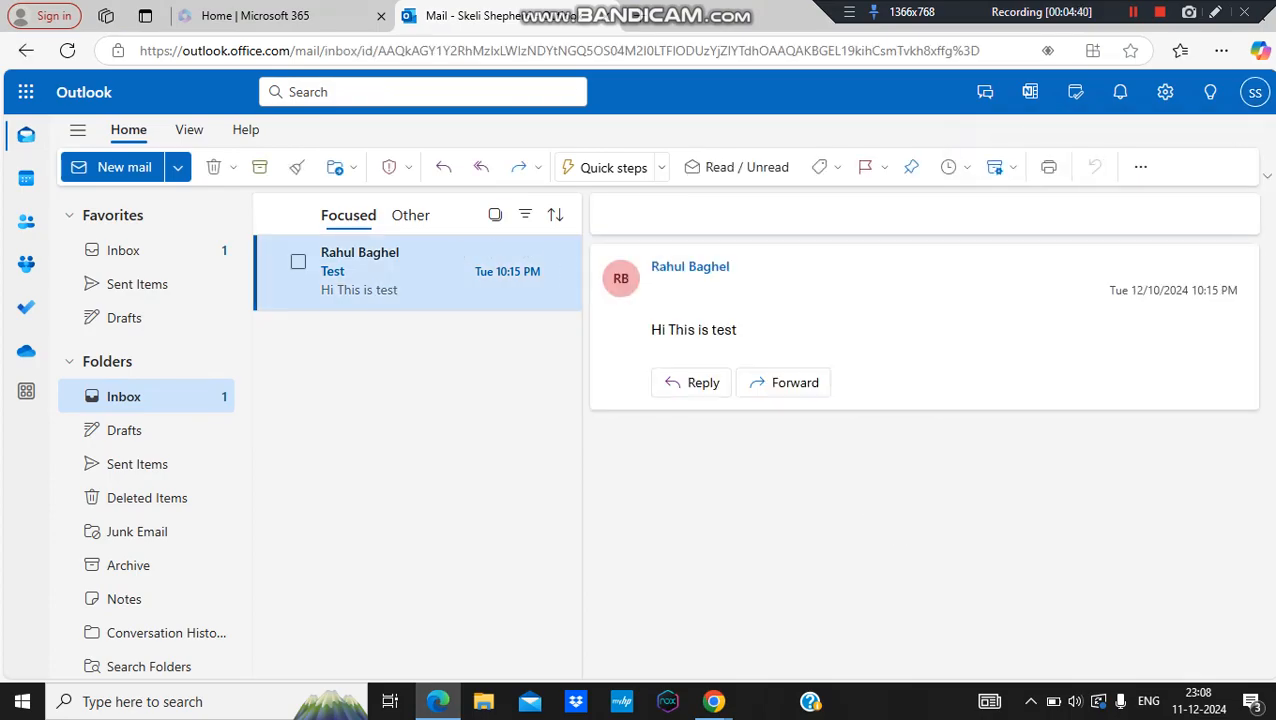
left_click(420, 273)
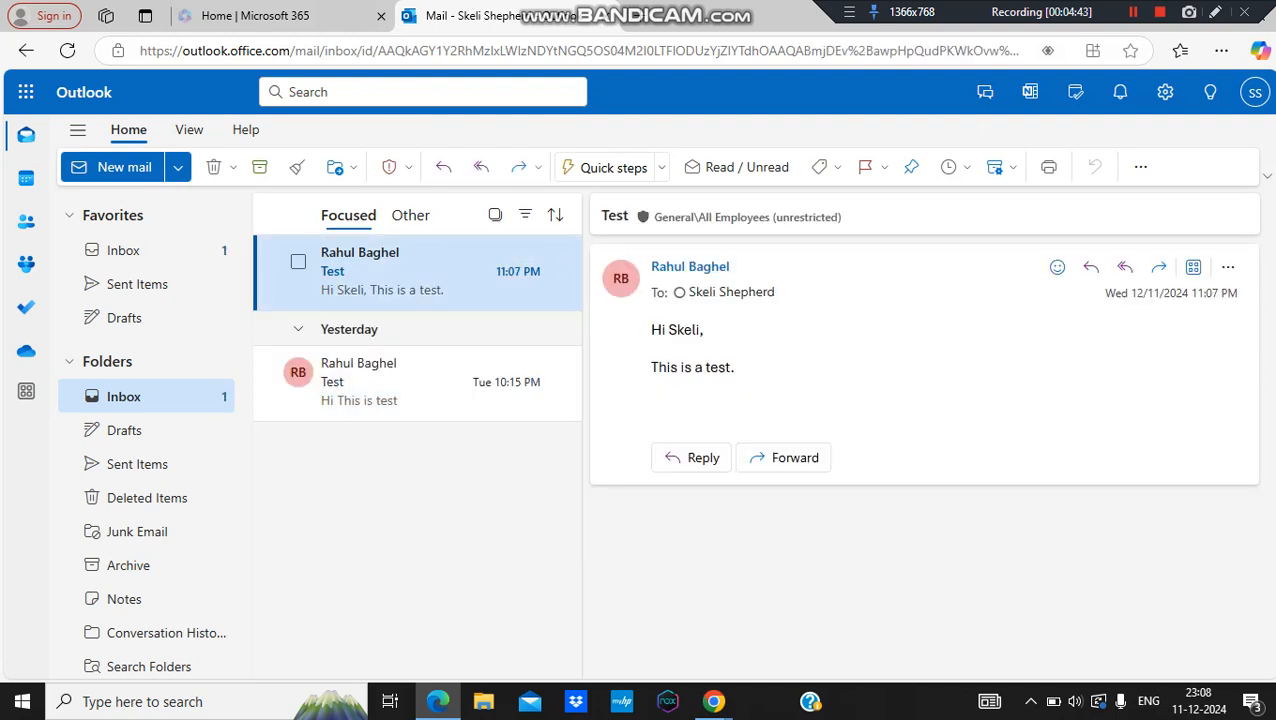
left_click_drag(735, 368, 651, 329)
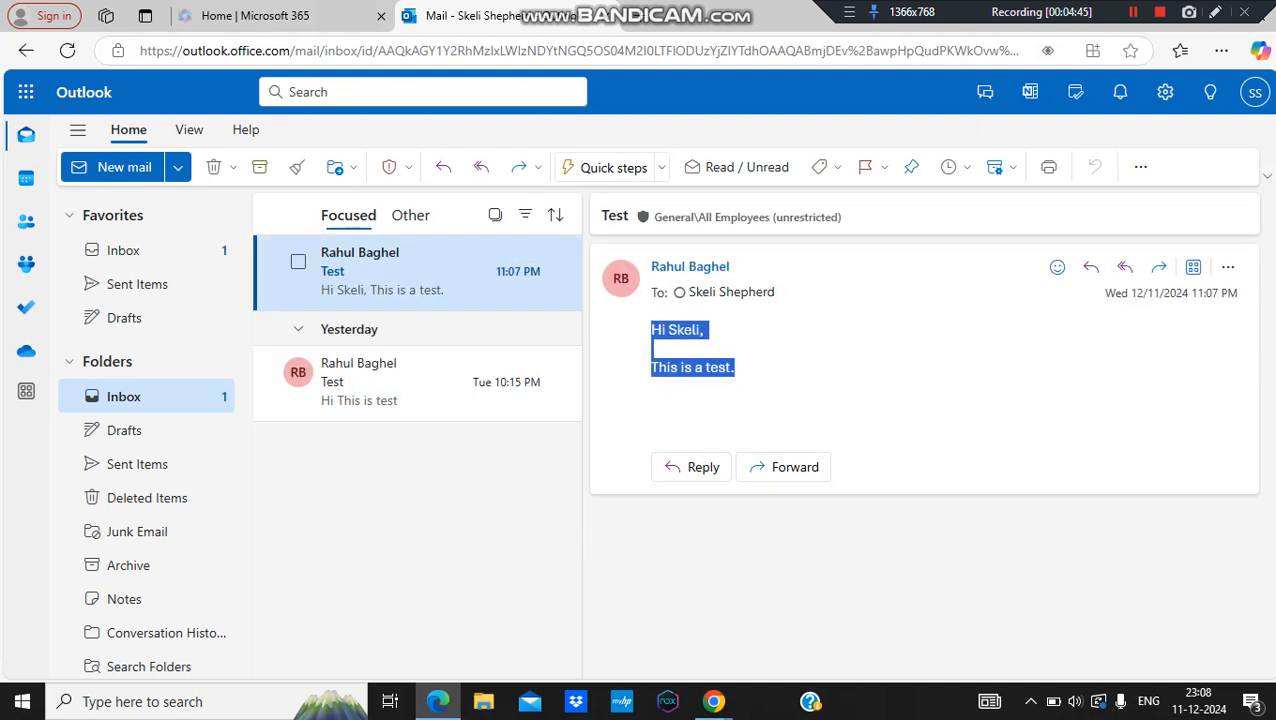
left_click(713, 701)
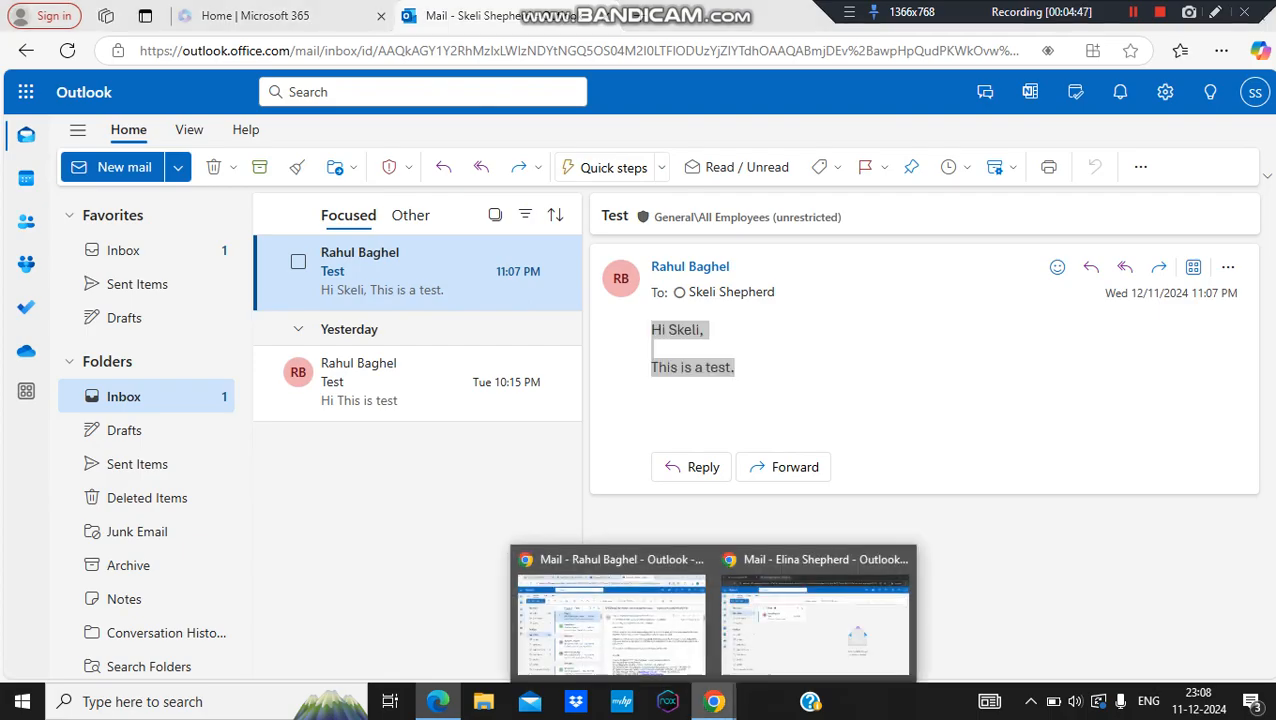
Step: Open the Test email in the second mailbox, verify its account, then return to the sender's window
left_click(815, 620)
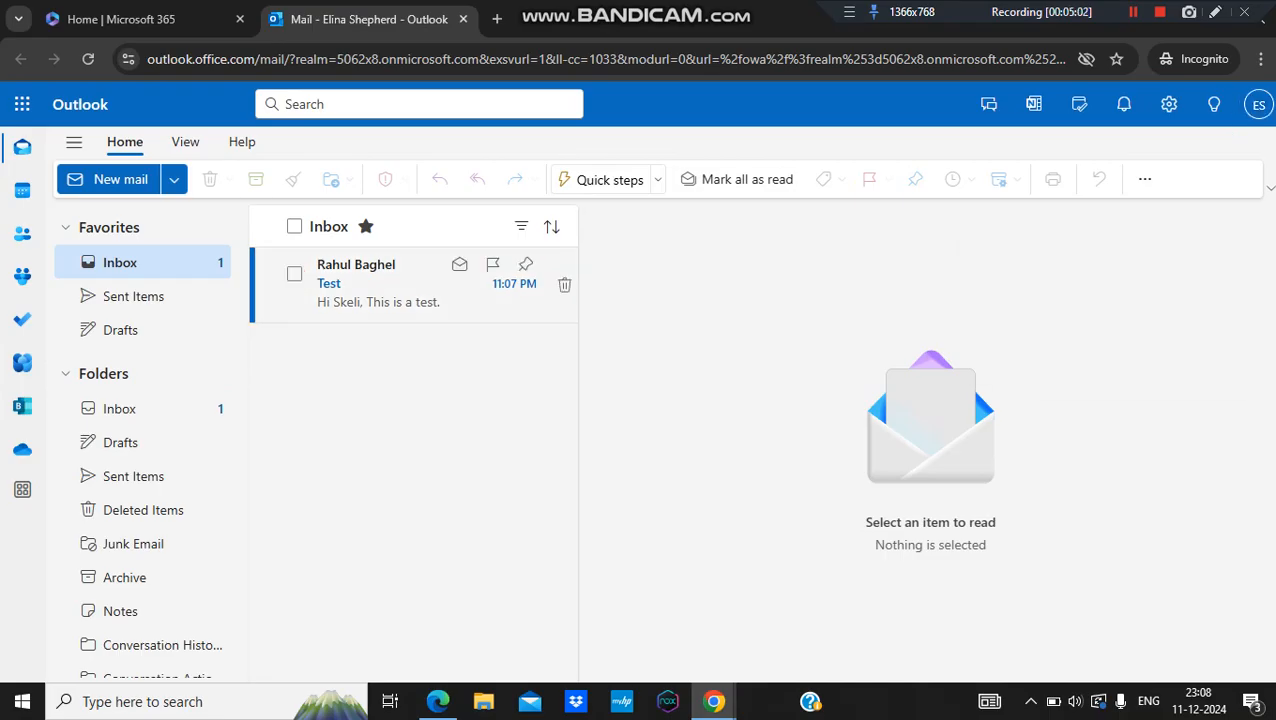
left_click(414, 285)
left_click(1258, 104)
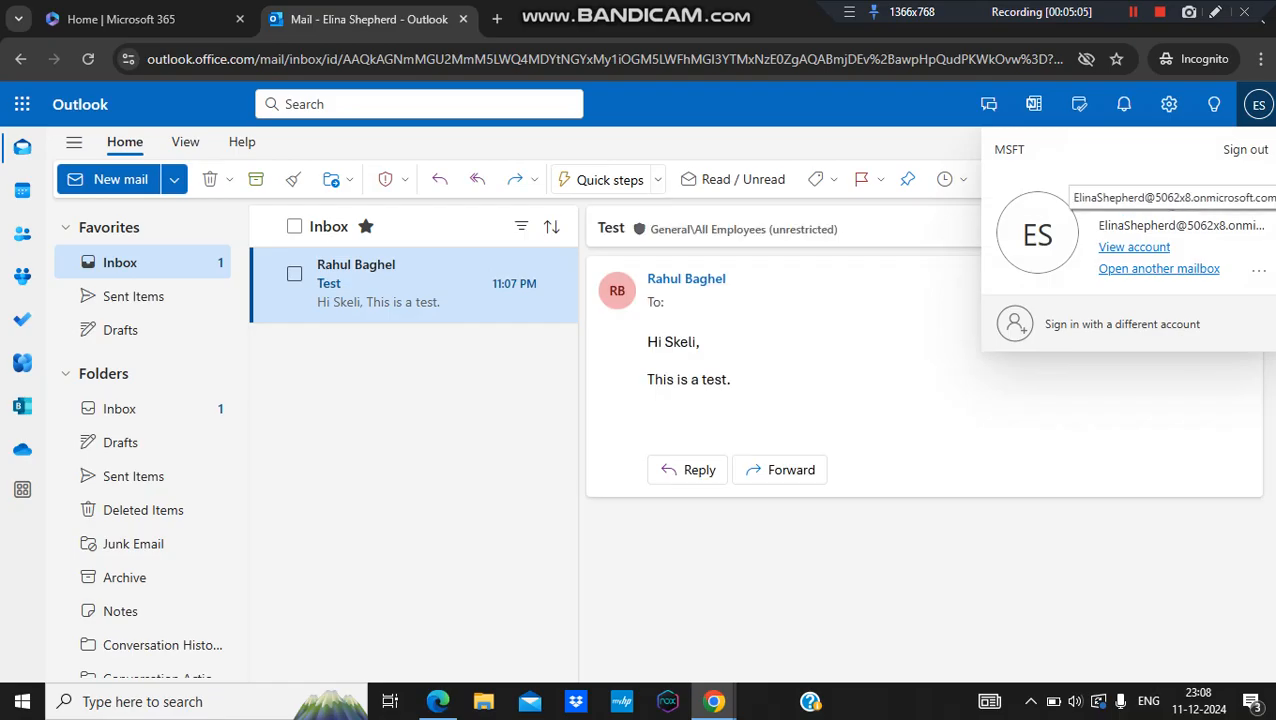
key("Escape")
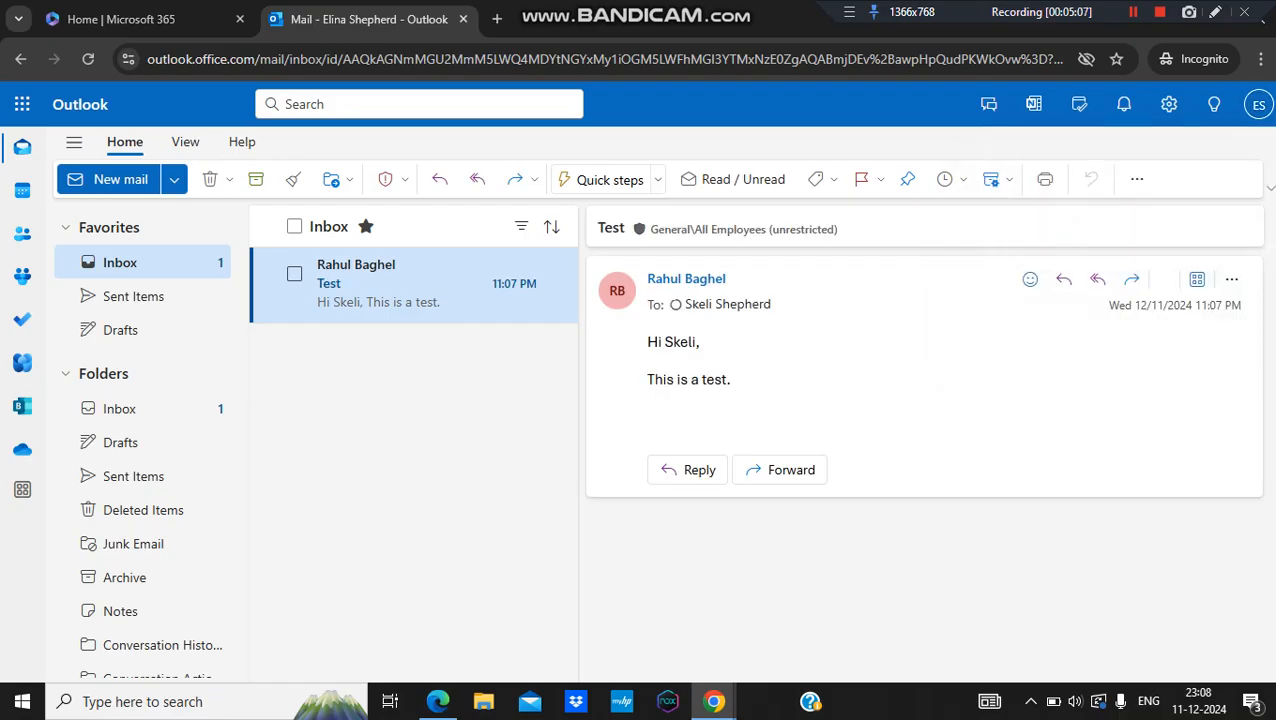
left_click_drag(732, 381, 647, 341)
left_click(740, 400)
left_click_drag(732, 381, 647, 341)
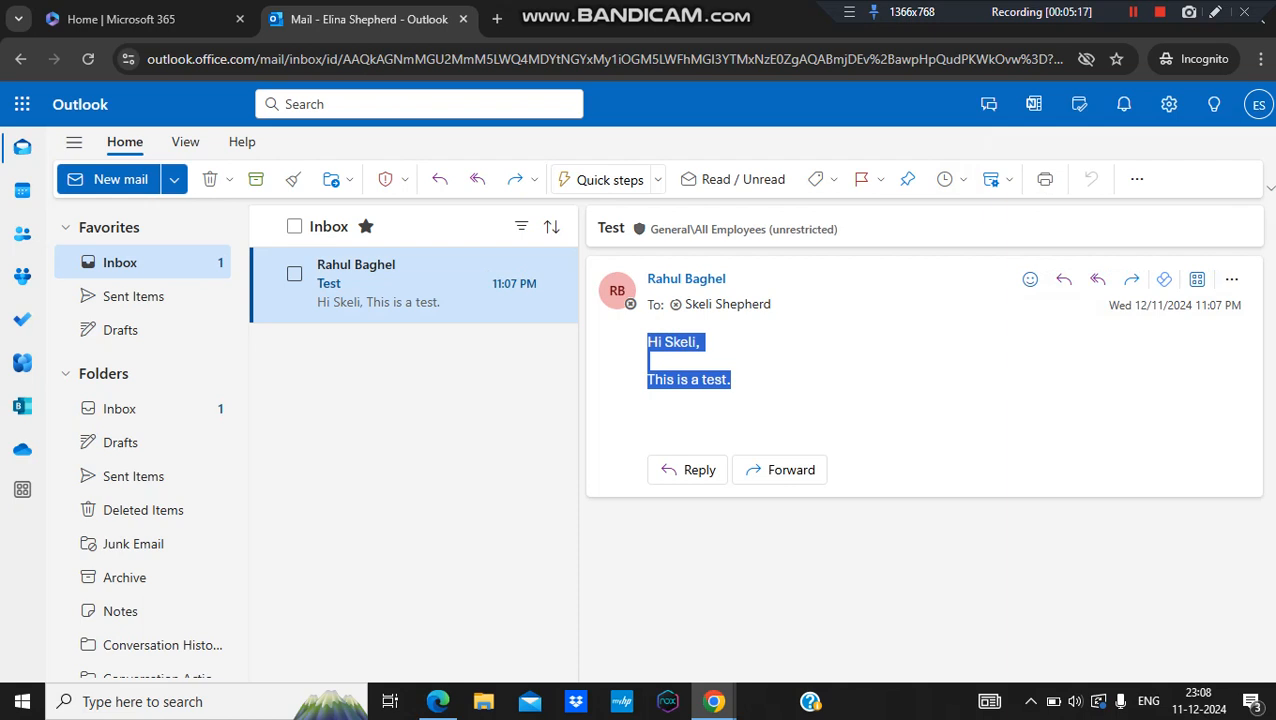
left_click(713, 701)
left_click(602, 610)
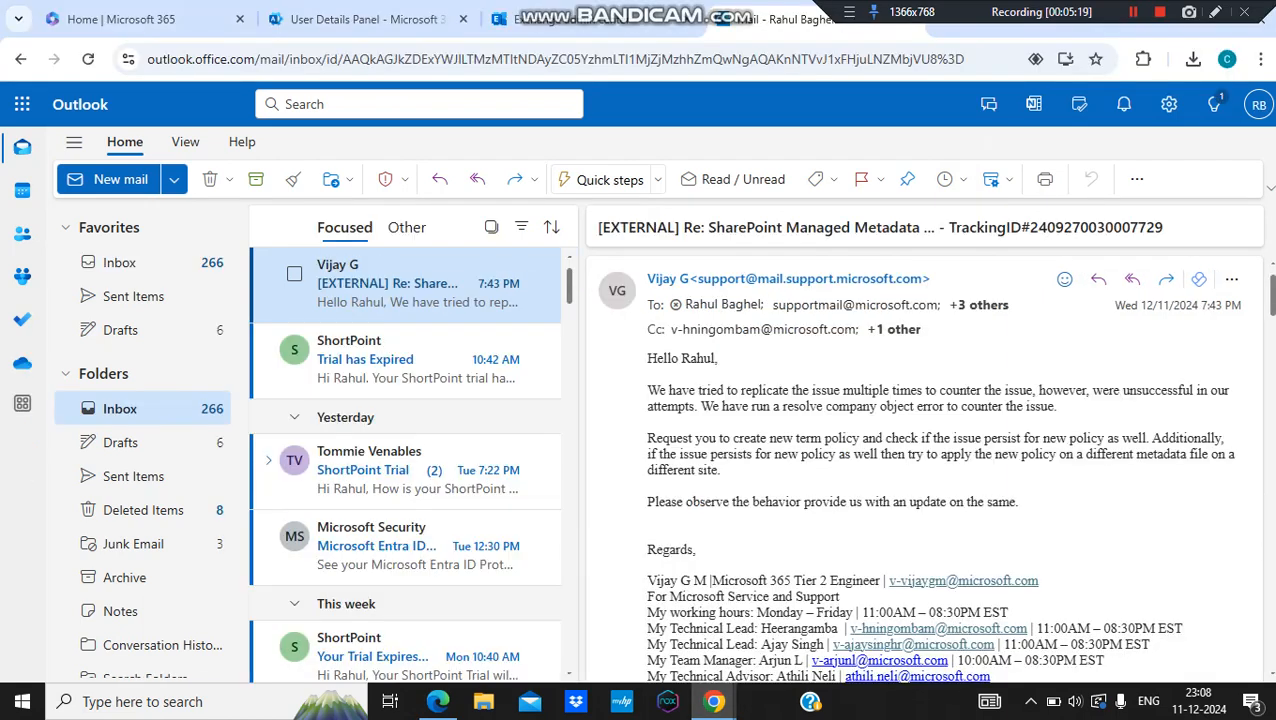
Step: Close the user's details and open Exchange from the expanded admin centers navigation
left_click(365, 19)
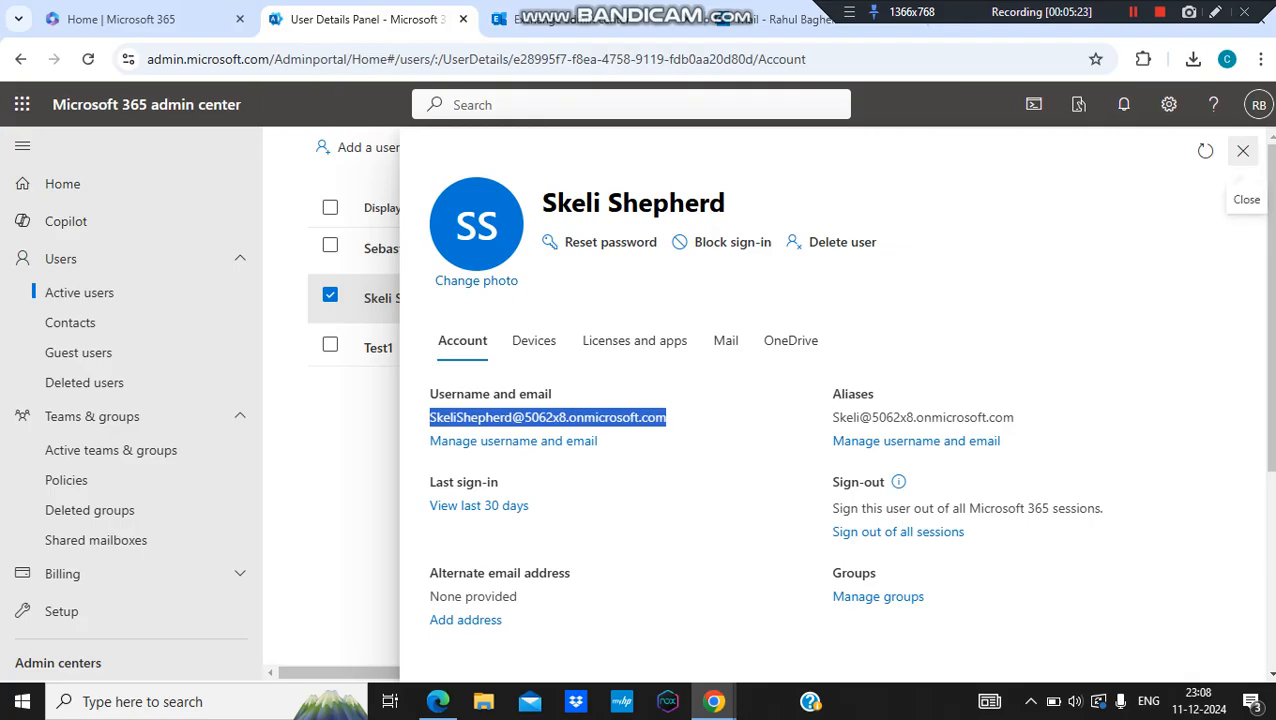
left_click(1243, 151)
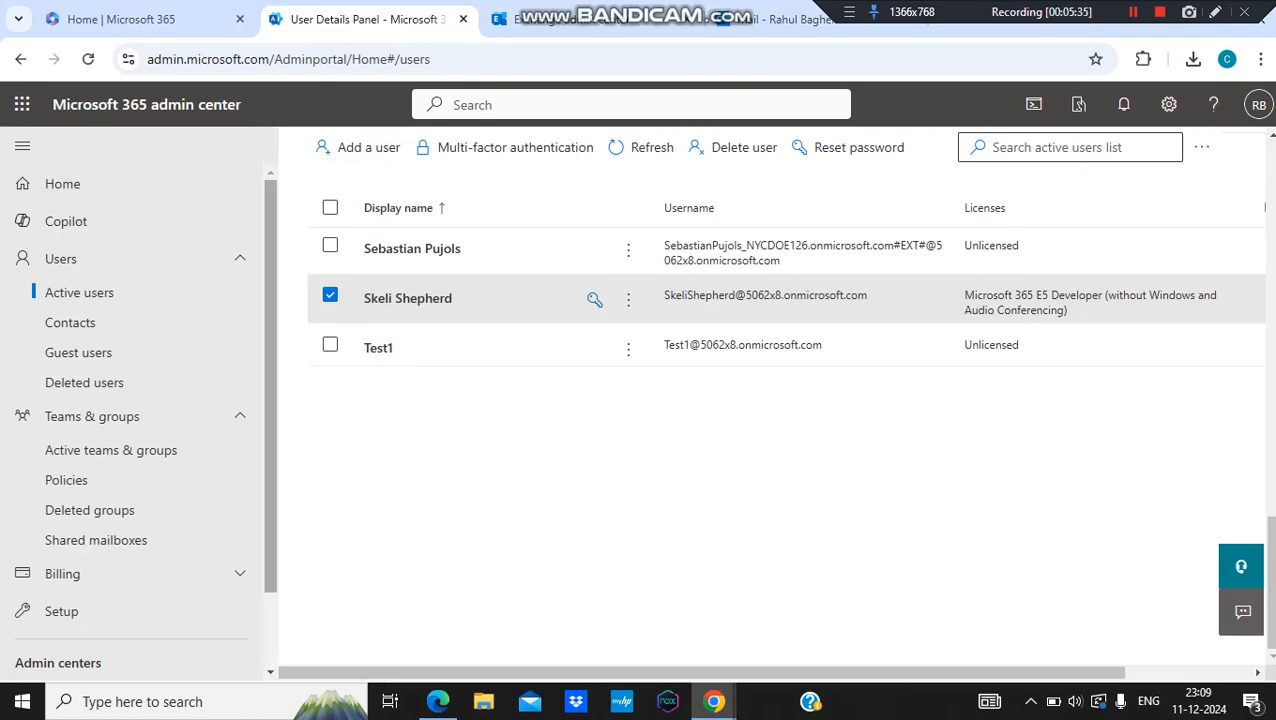
scroll(150, 500, "down", 2)
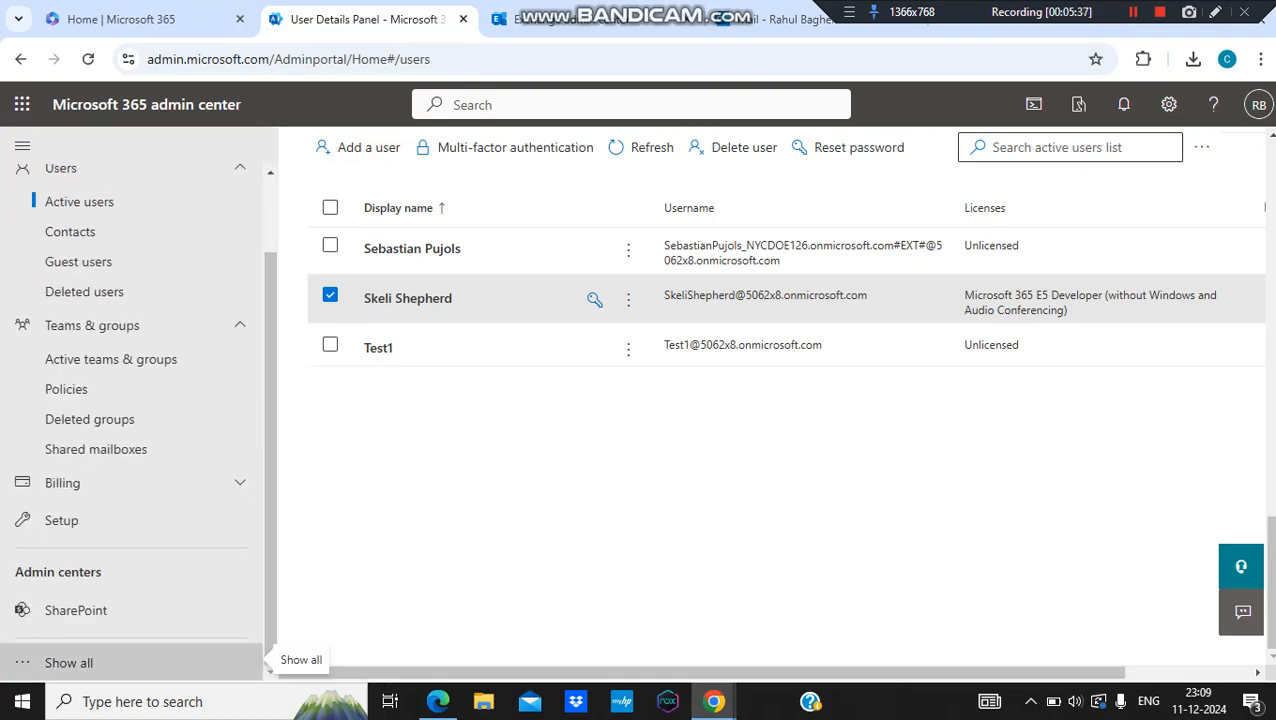
left_click(267, 654)
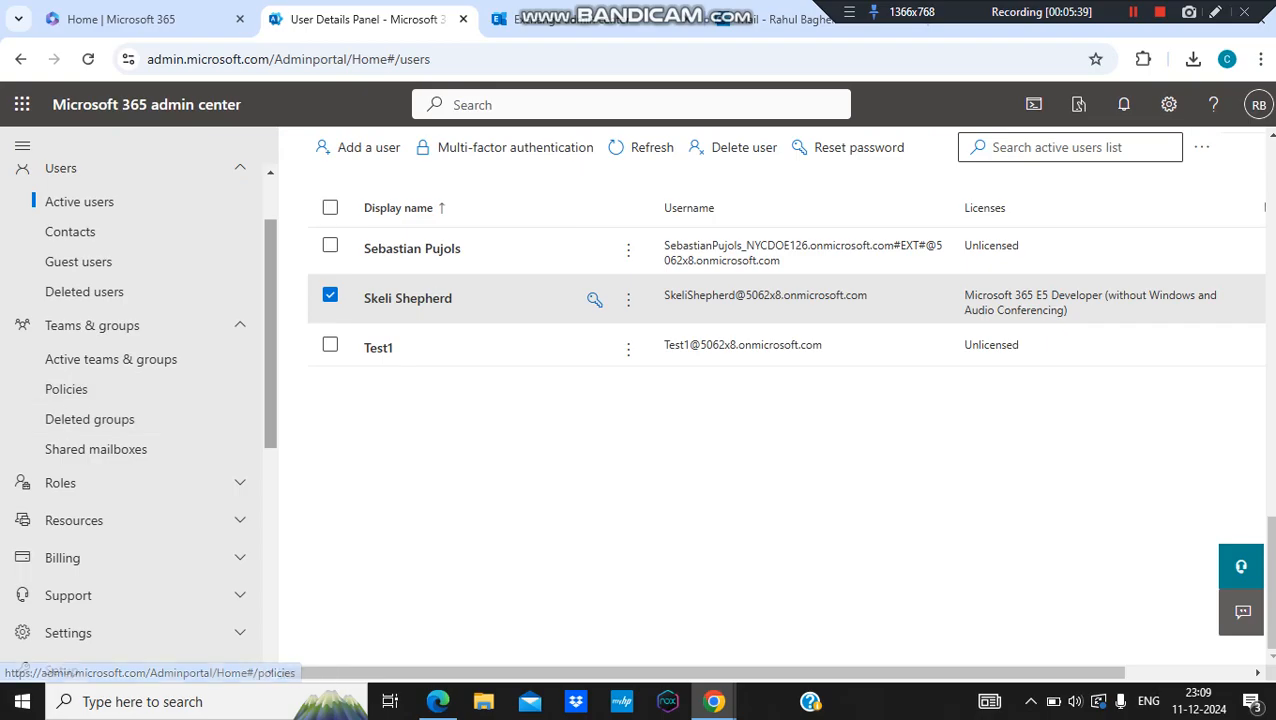
scroll(130, 400, "down", 1)
scroll(130, 530, "down", 4)
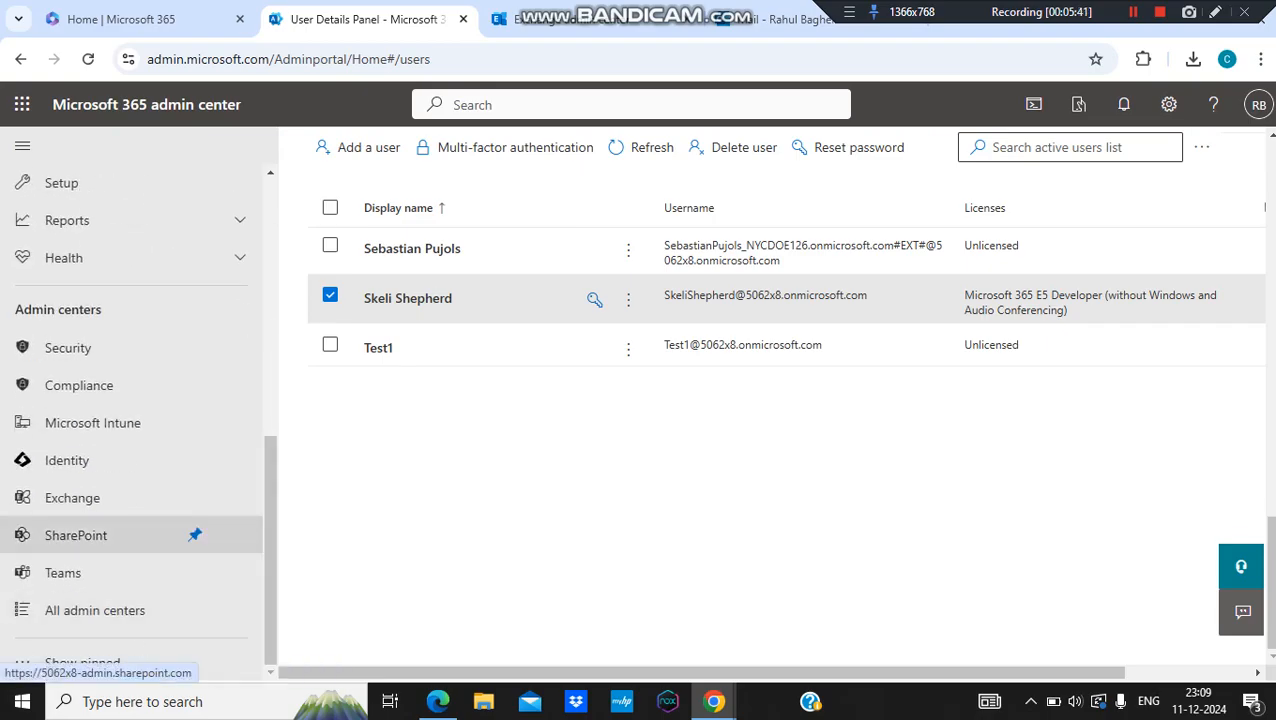
left_click(72, 497)
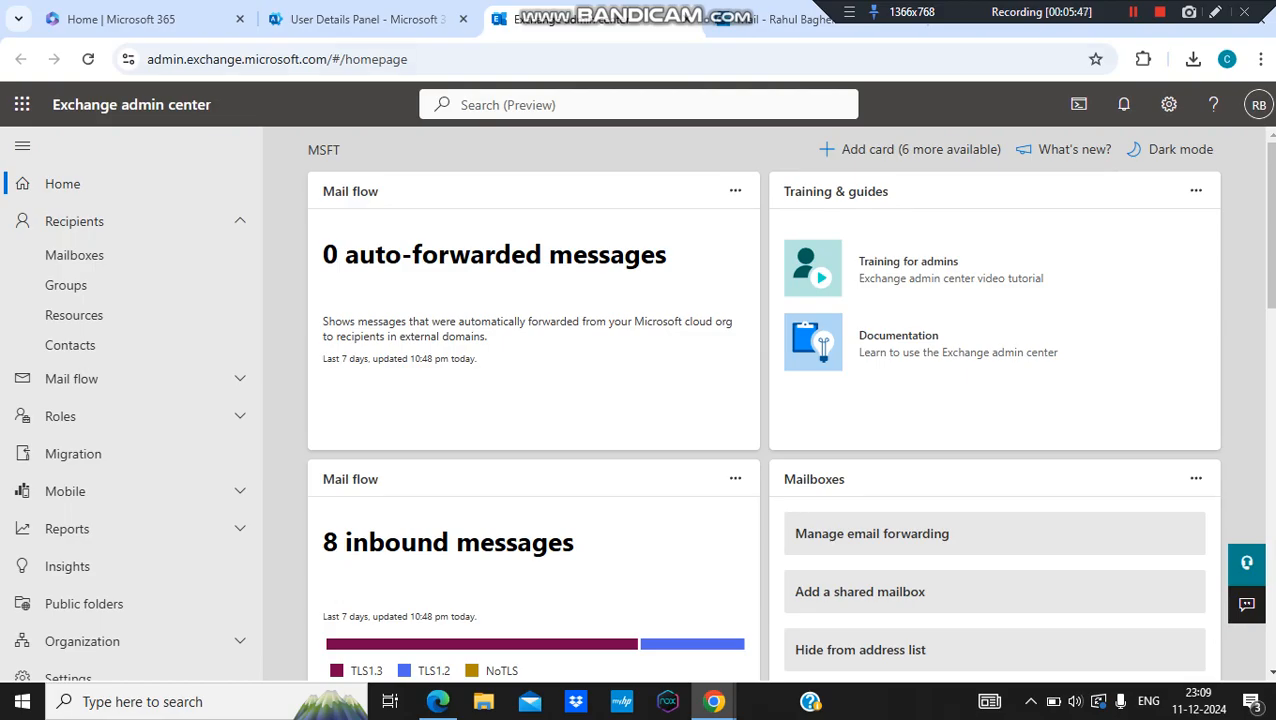
Step: Open the user's mailbox under Recipients > Mailboxes and view its mail flow forwarding settings
left_click(74, 255)
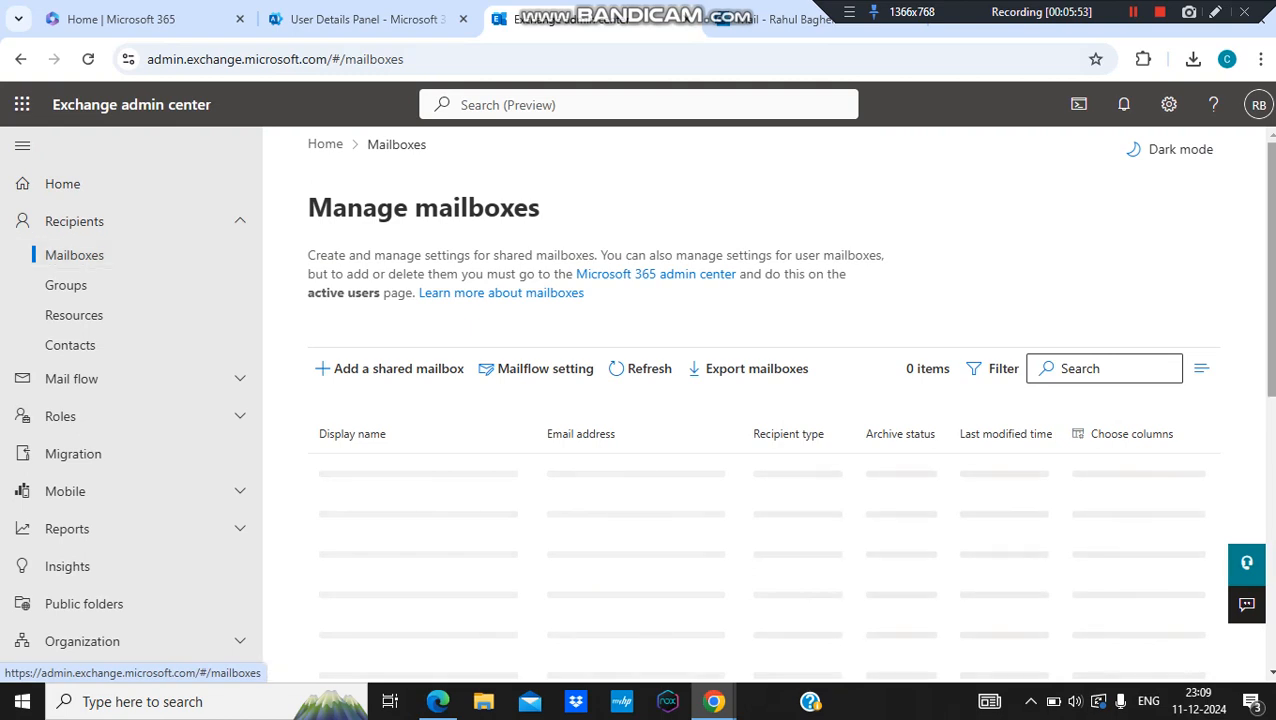
scroll(765, 420, "down", 6)
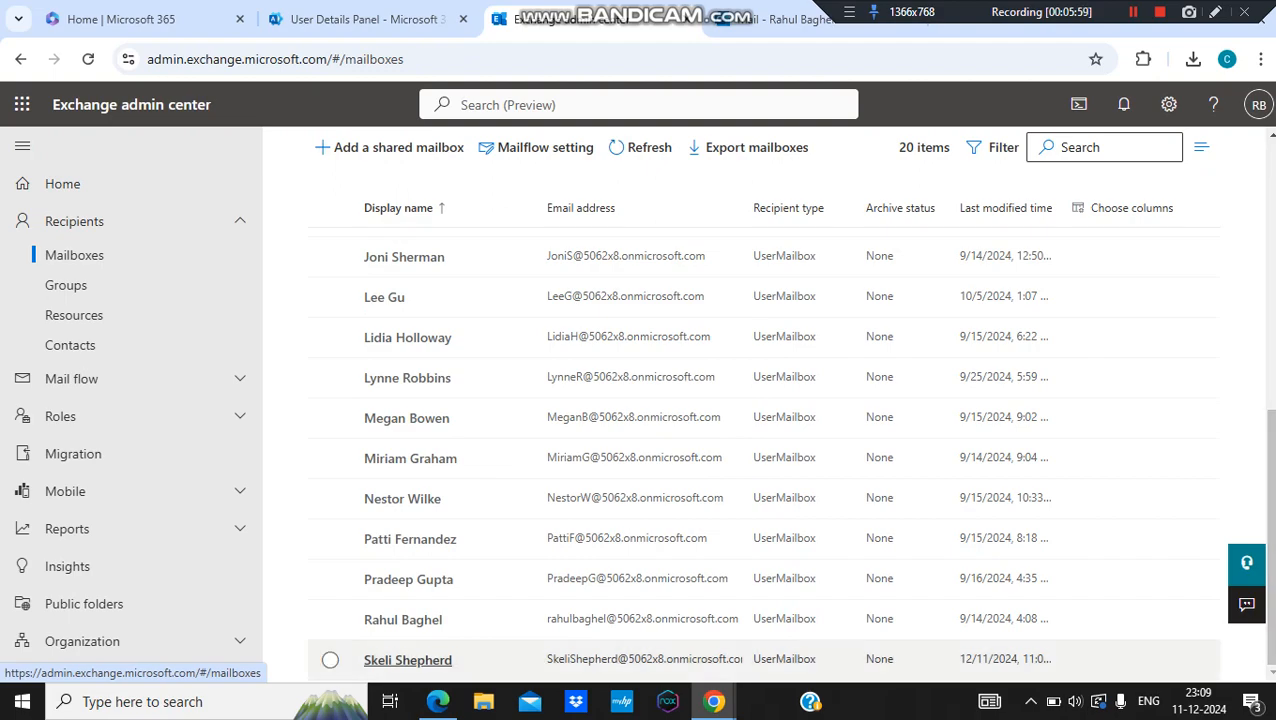
left_click(408, 660)
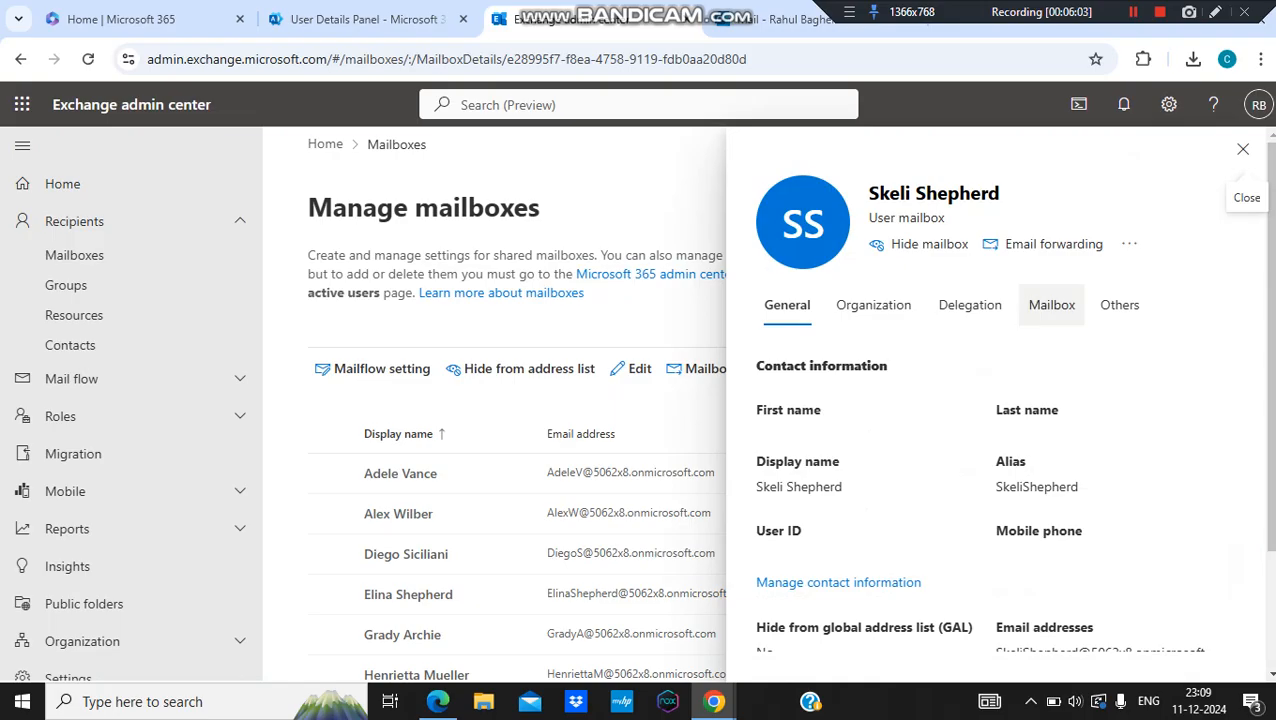
left_click(1051, 305)
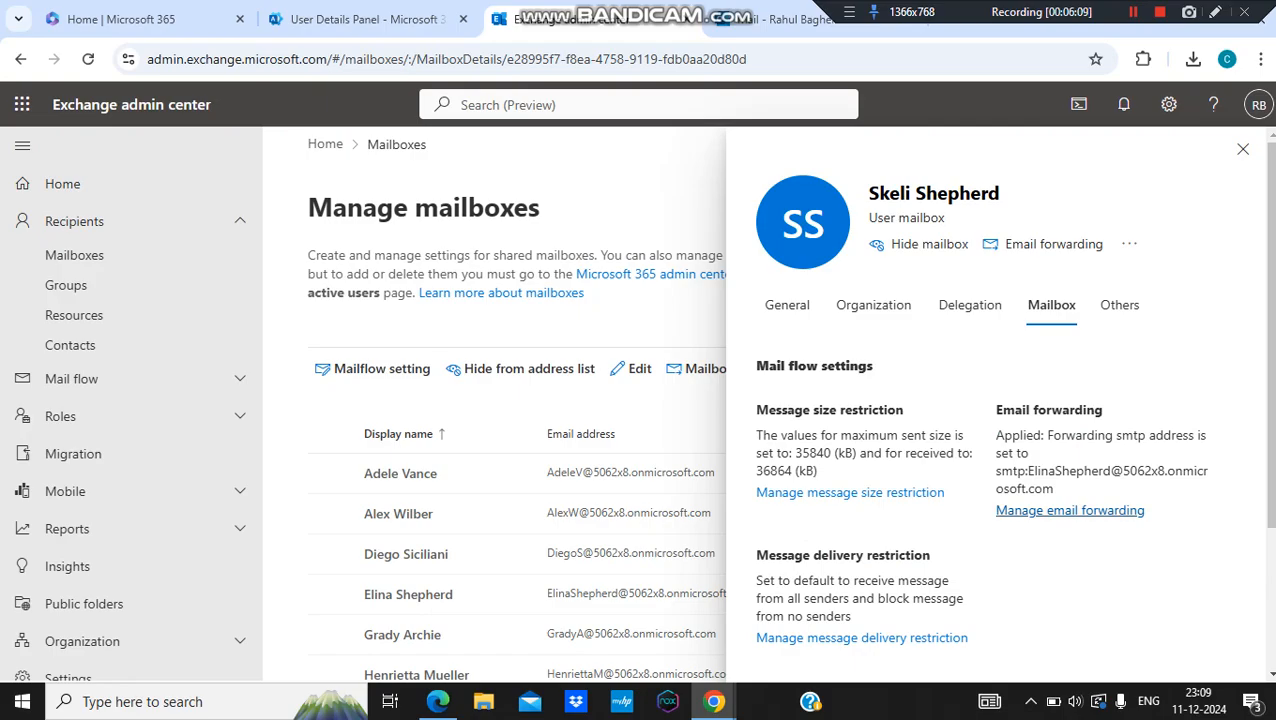
Step: In the mailbox's forwarding settings, search for an internal user and add them as the forwarding address
left_click(1070, 510)
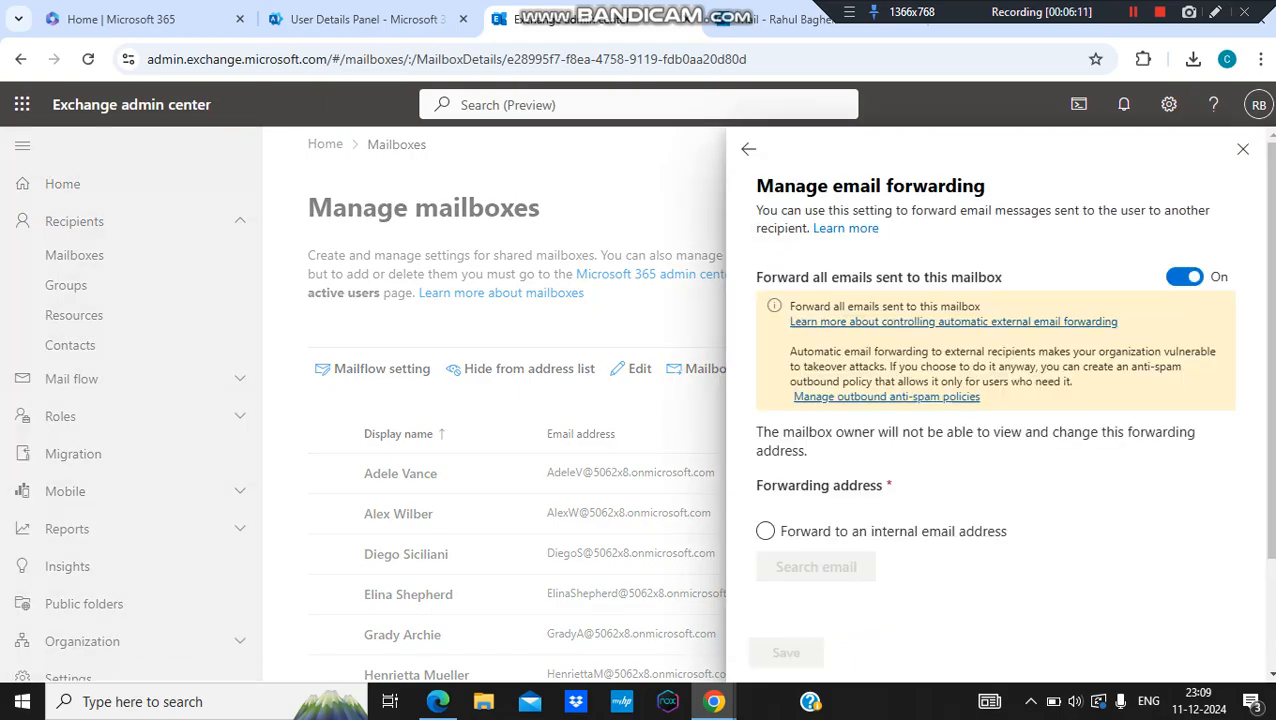
left_click_drag(1270, 350, 1270, 460)
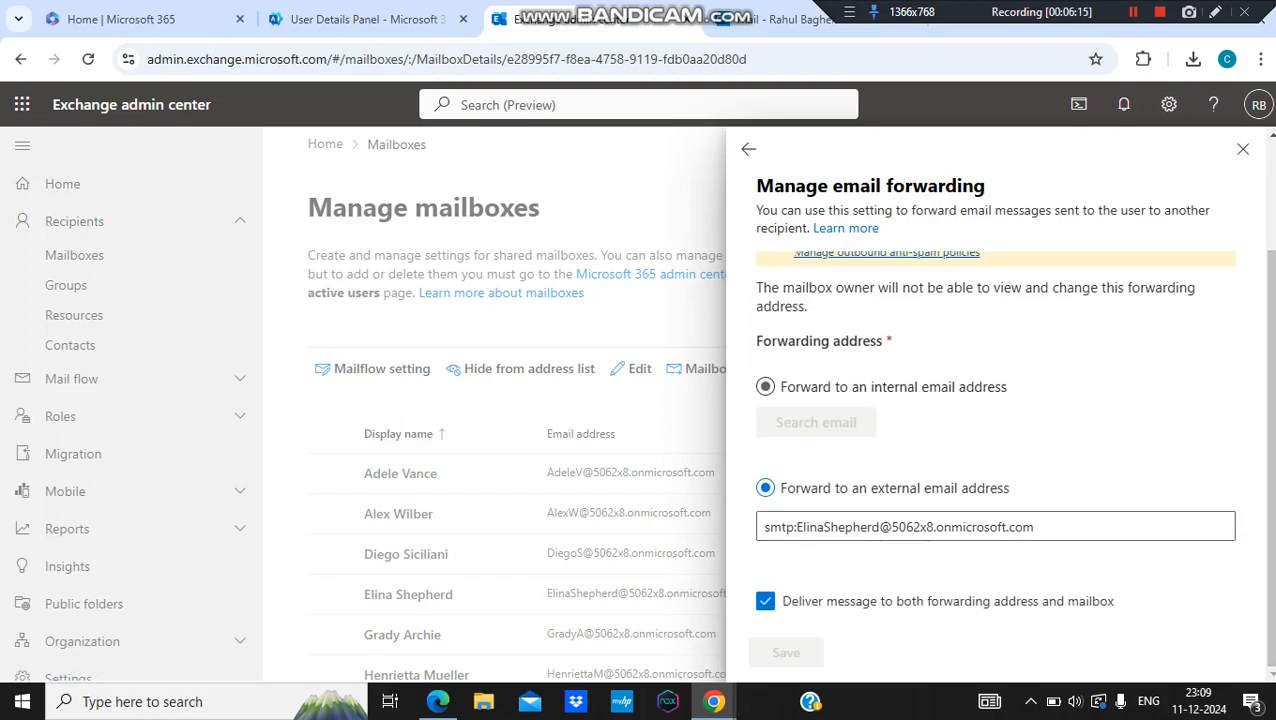
left_click(765, 386)
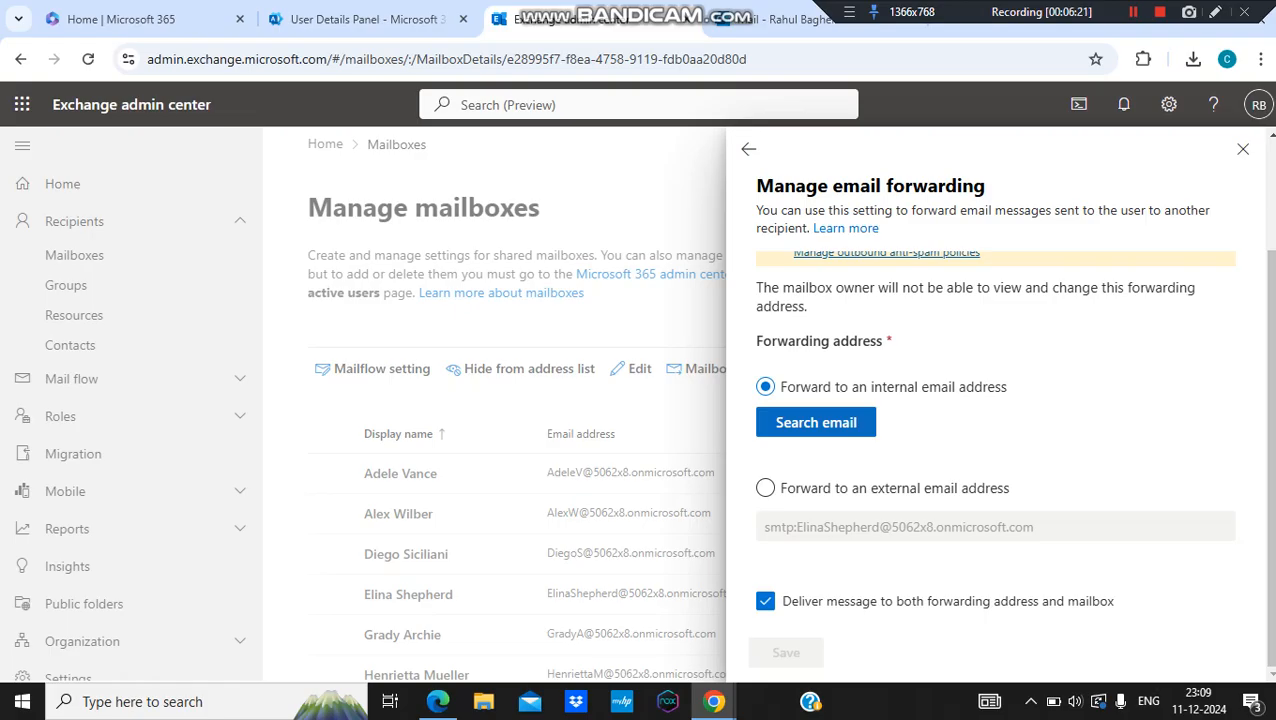
left_click(816, 422)
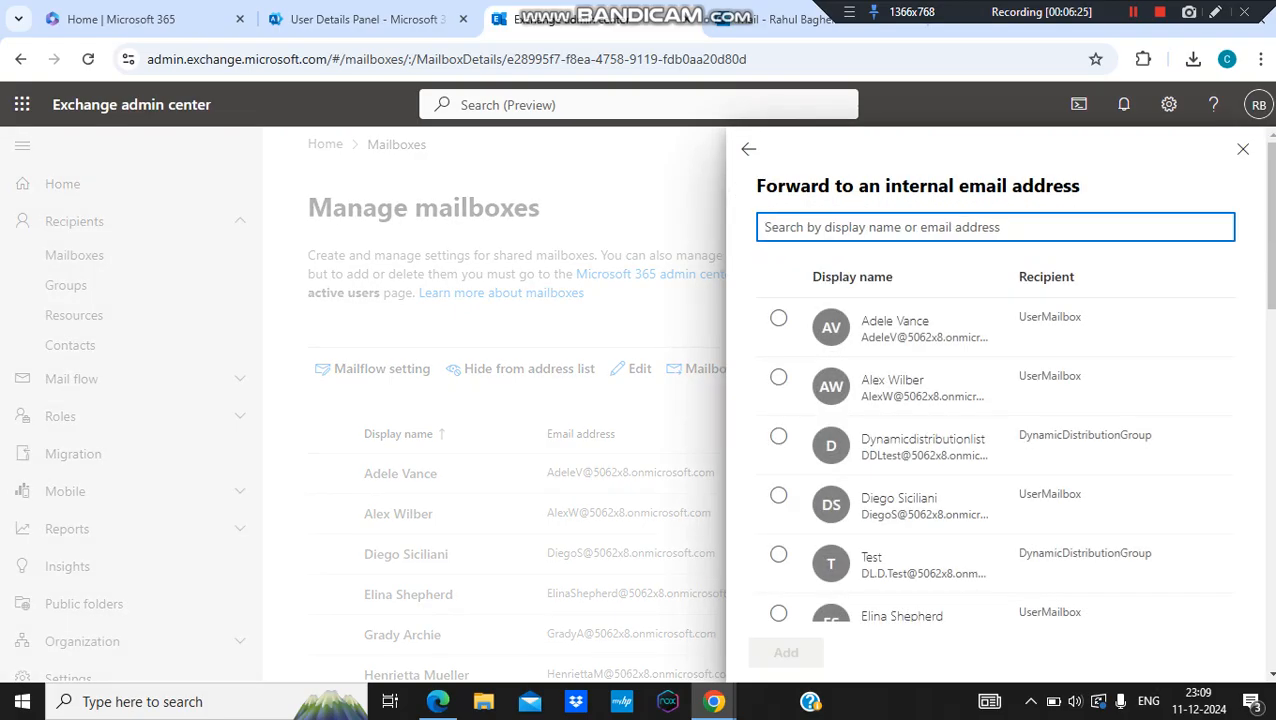
type("eli")
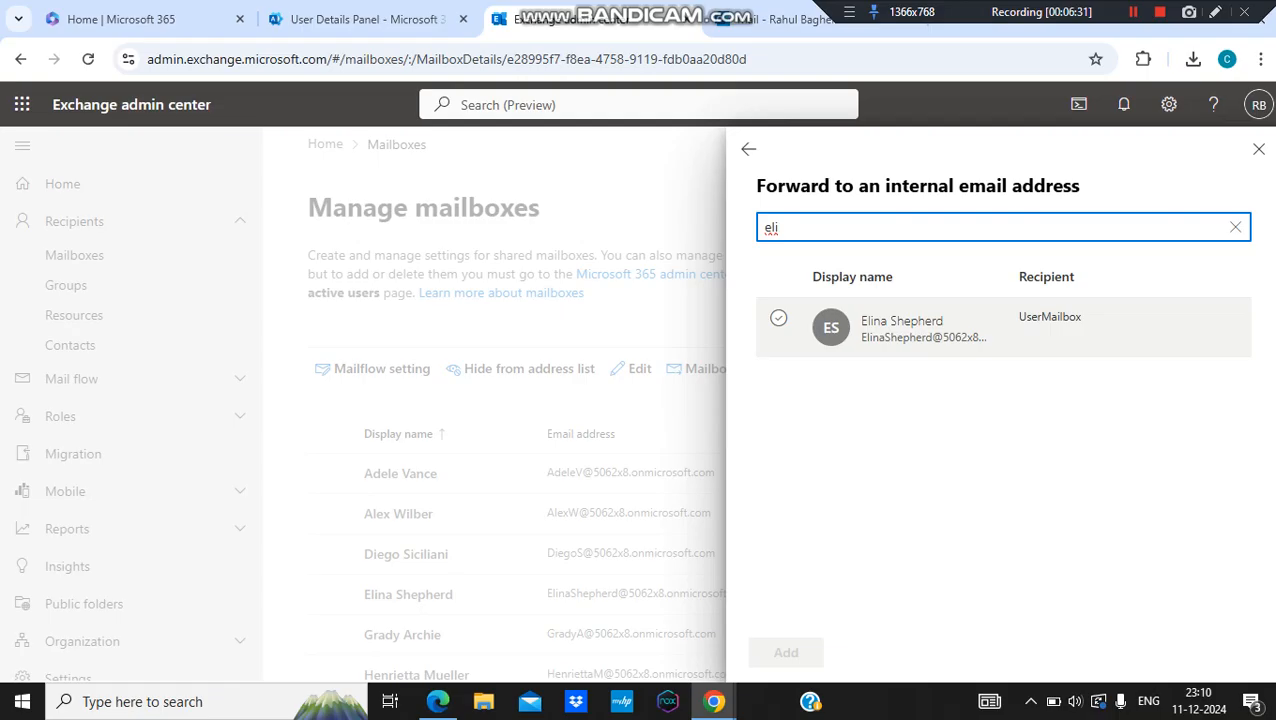
left_click(779, 318)
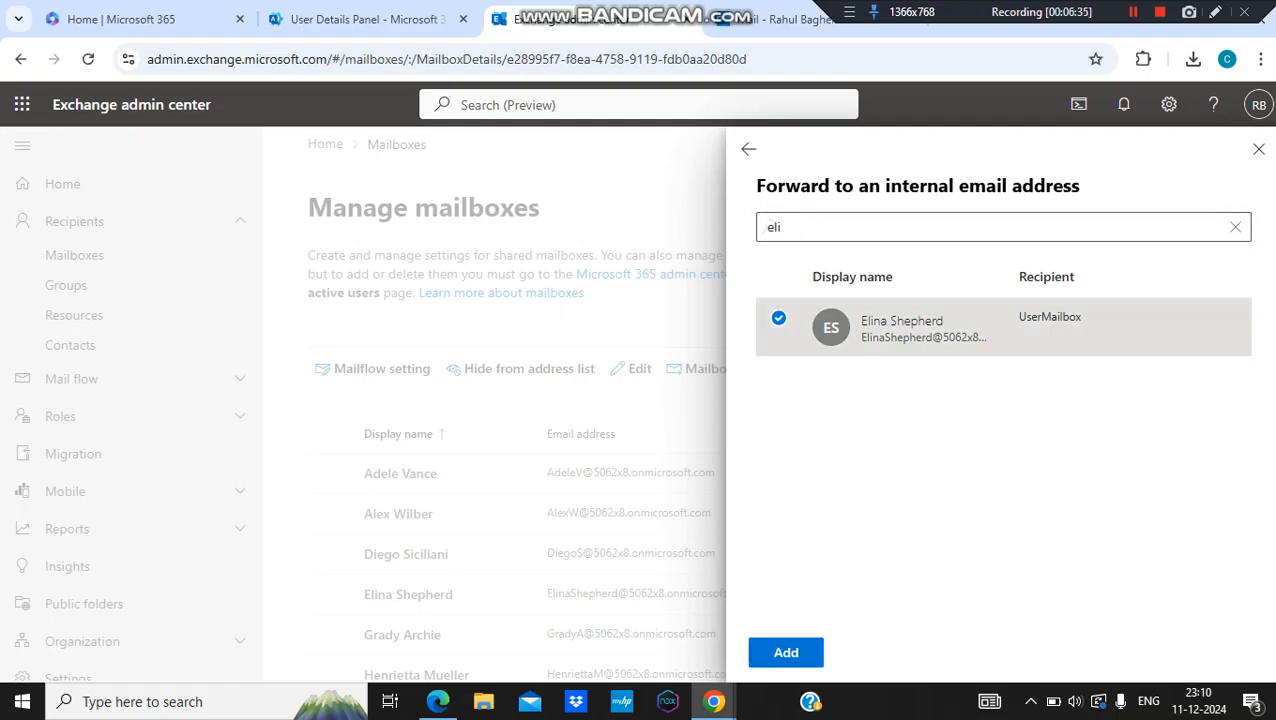
left_click(786, 652)
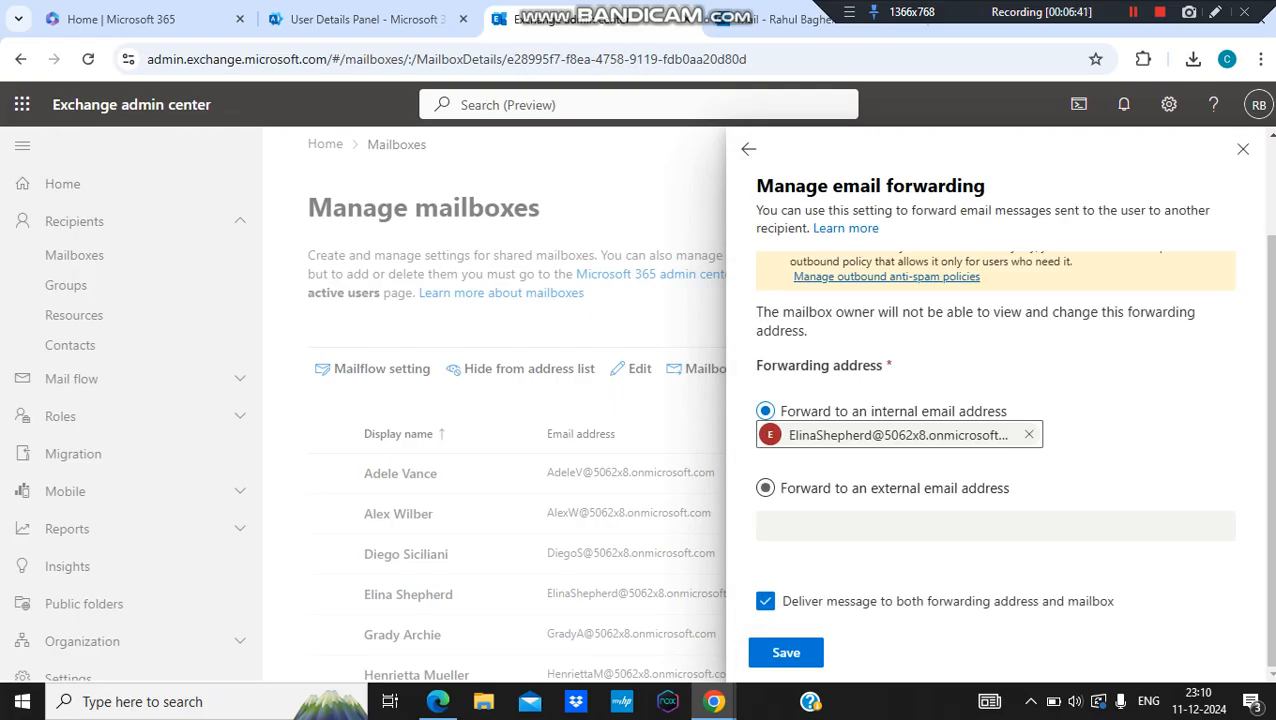
Step: Switch to external-address forwarding, close the panel without saving, and reopen the user's mailbox details
left_click(766, 488)
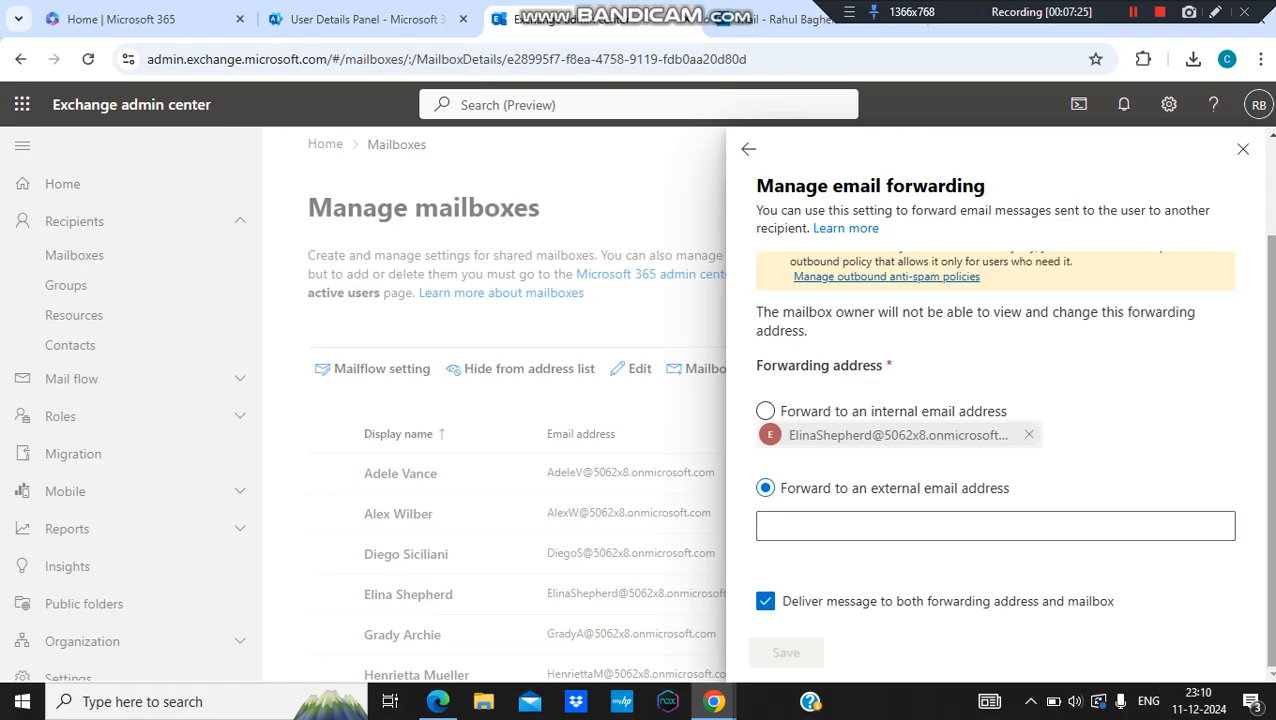
scroll(1000, 400, "up", 2)
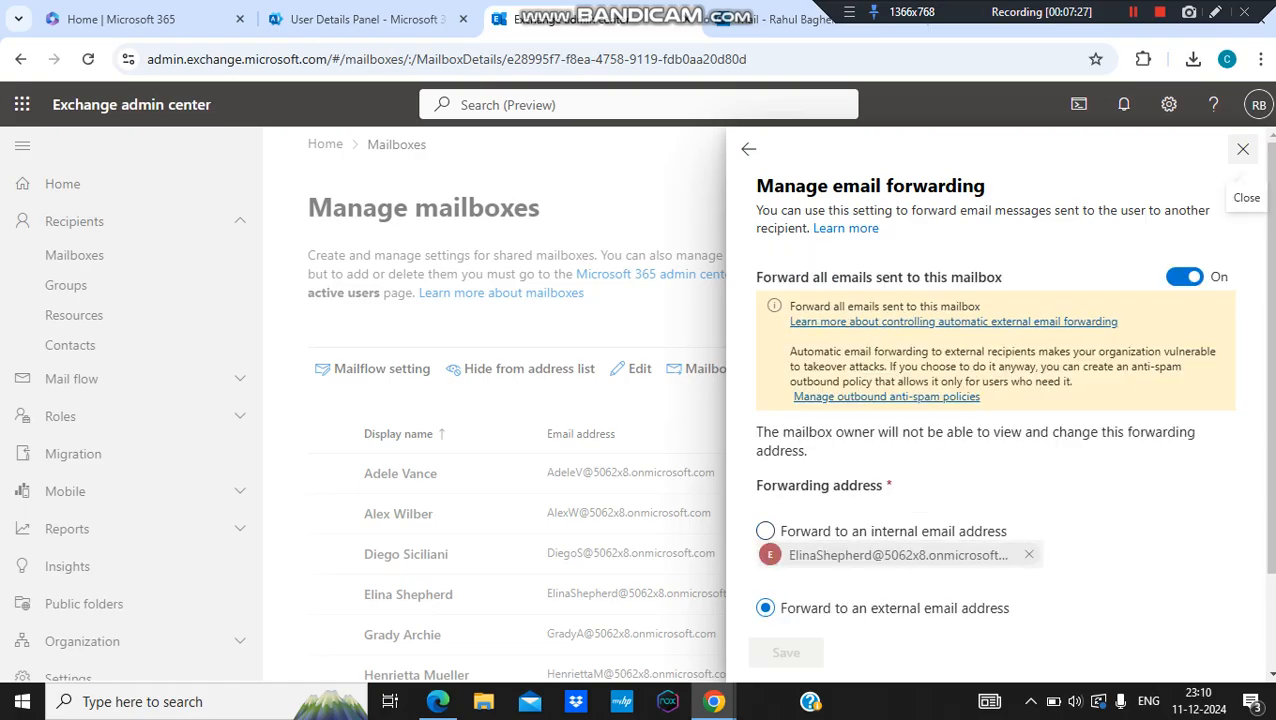
left_click(1243, 149)
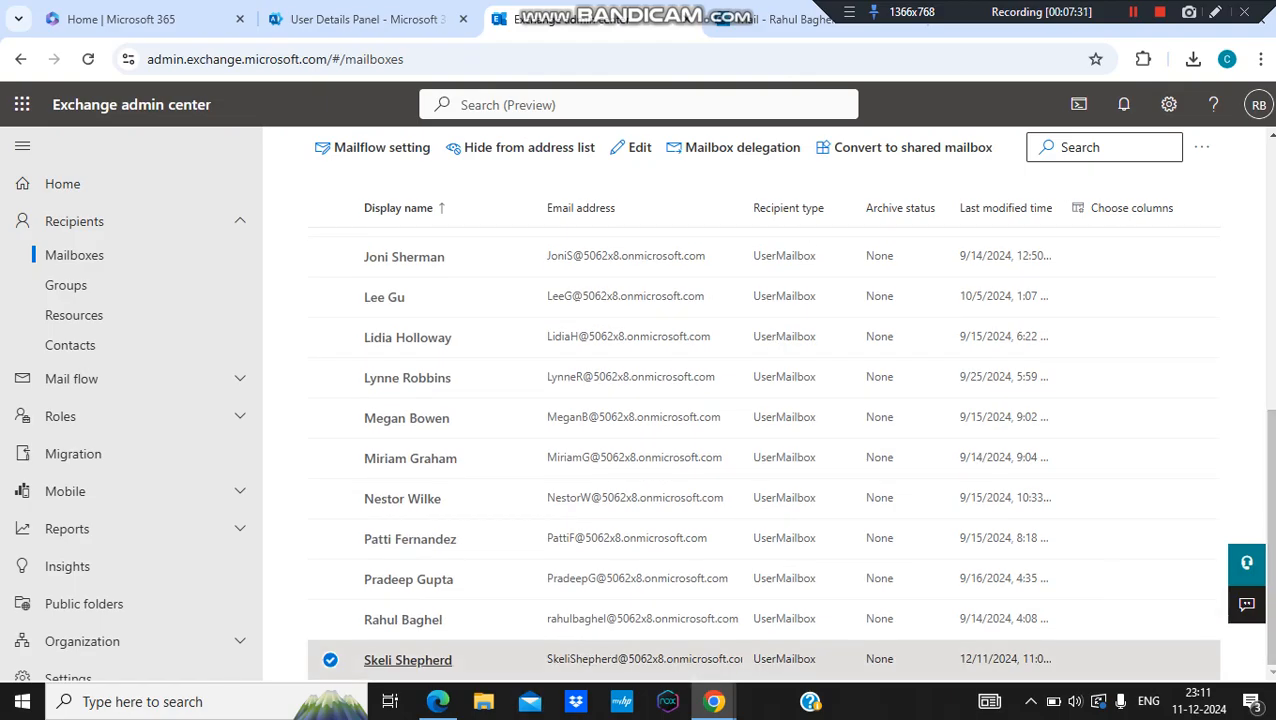
left_click(408, 661)
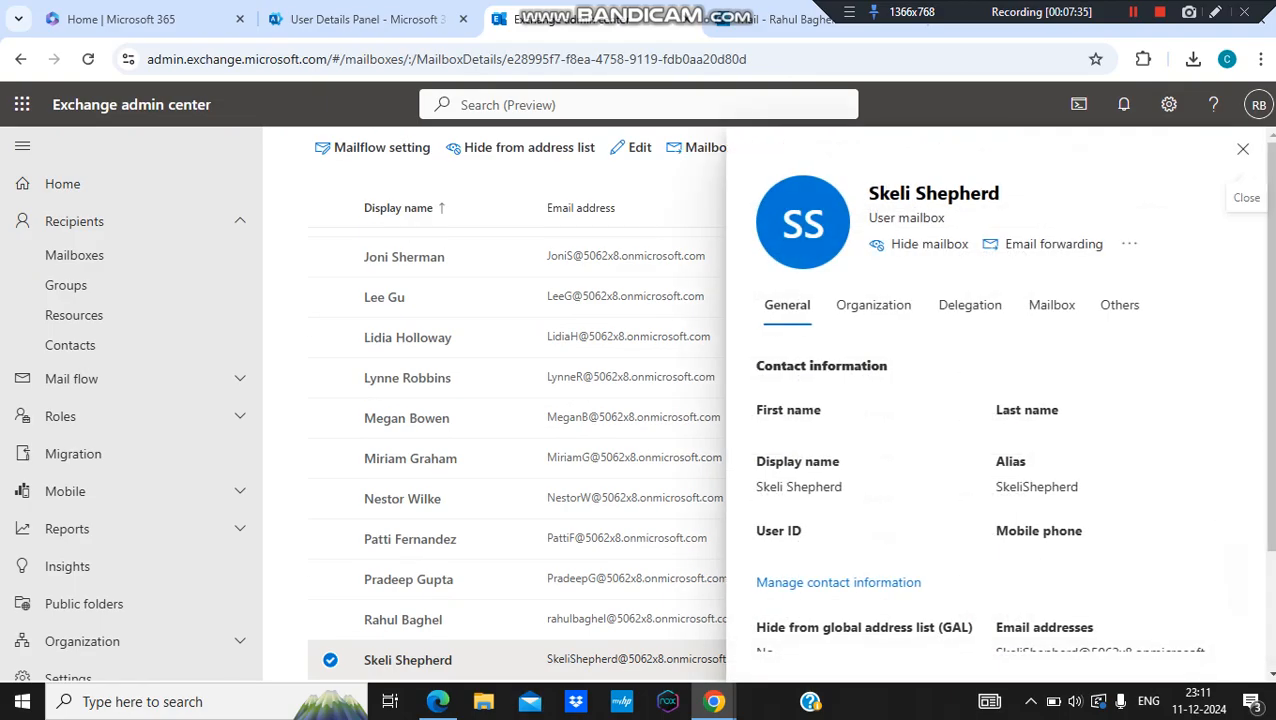
Step: Check forwarding status on the Mailbox tab, close the details, and move to the Outlook inbox
left_click(1051, 305)
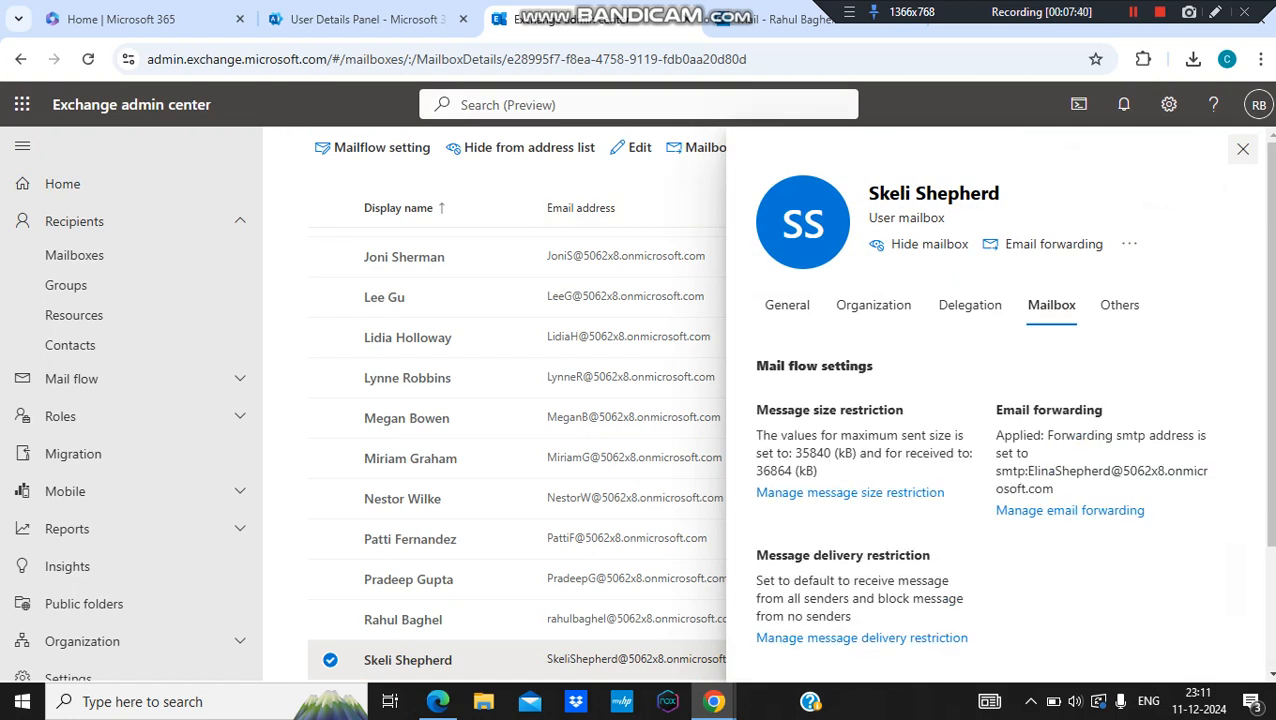
left_click(1243, 148)
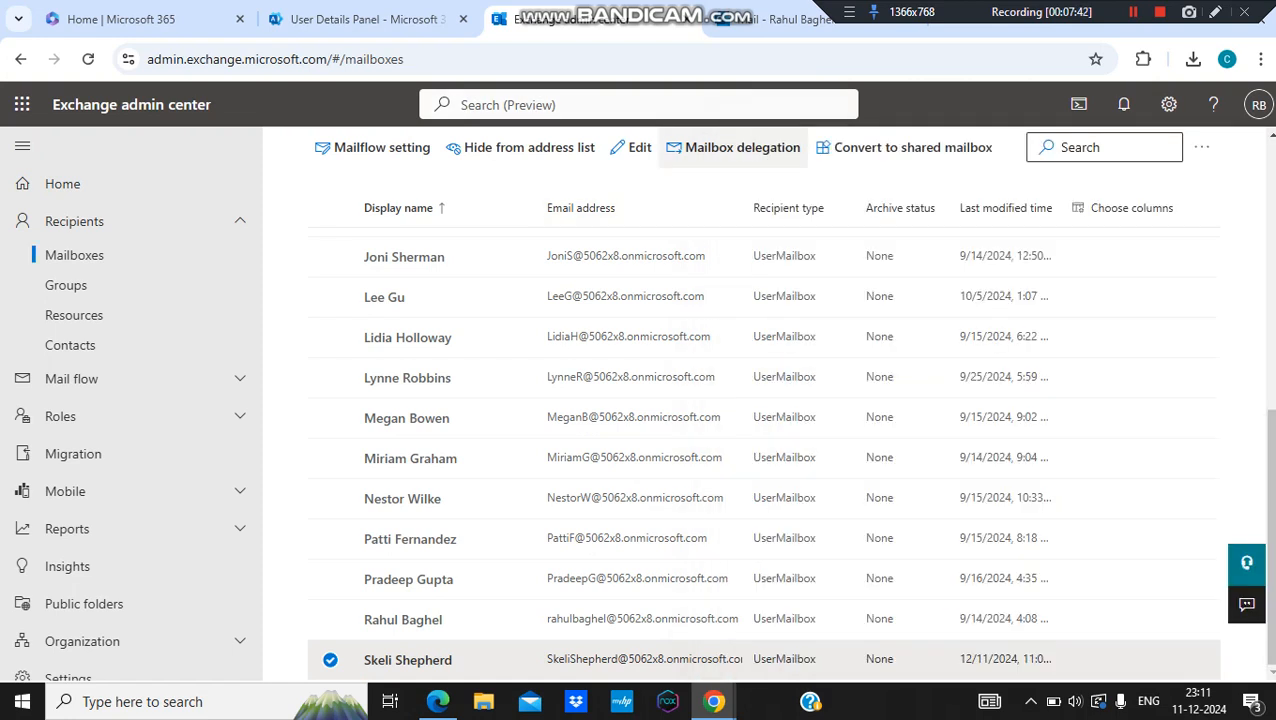
left_click(800, 19)
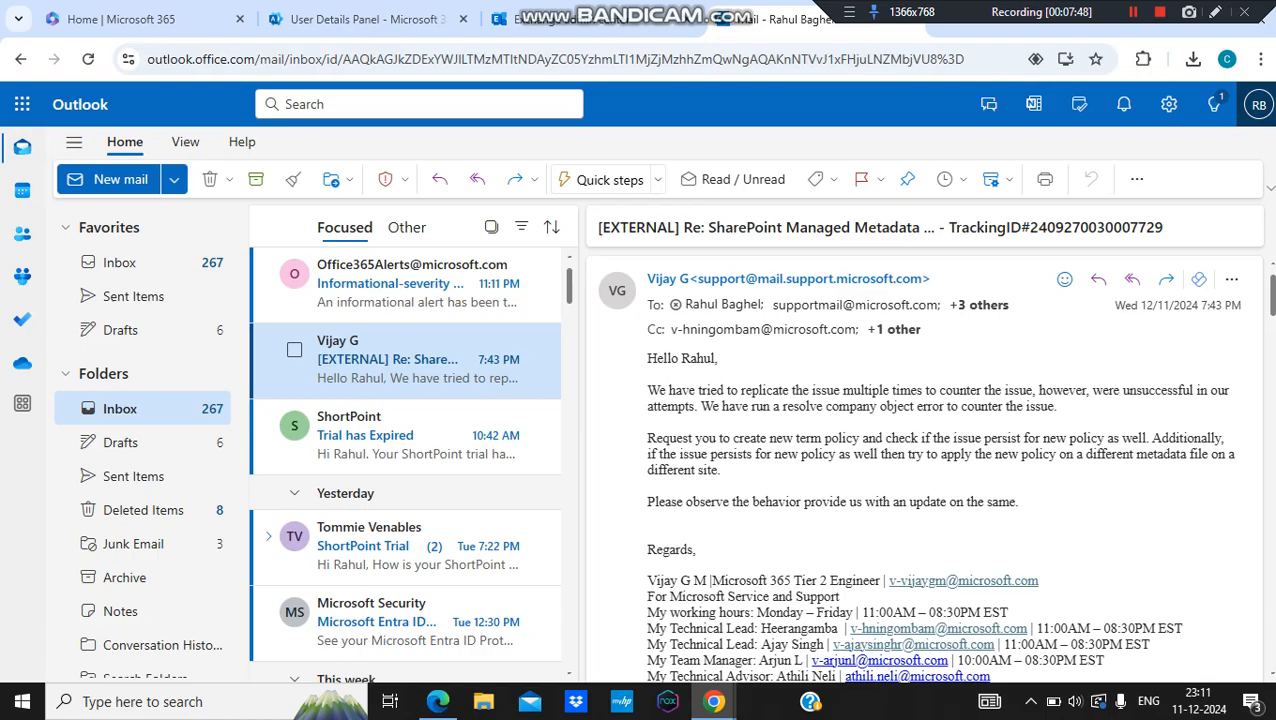
Step: Open Outlook's settings, close them, and open them again
left_click(1259, 104)
left_click(1169, 104)
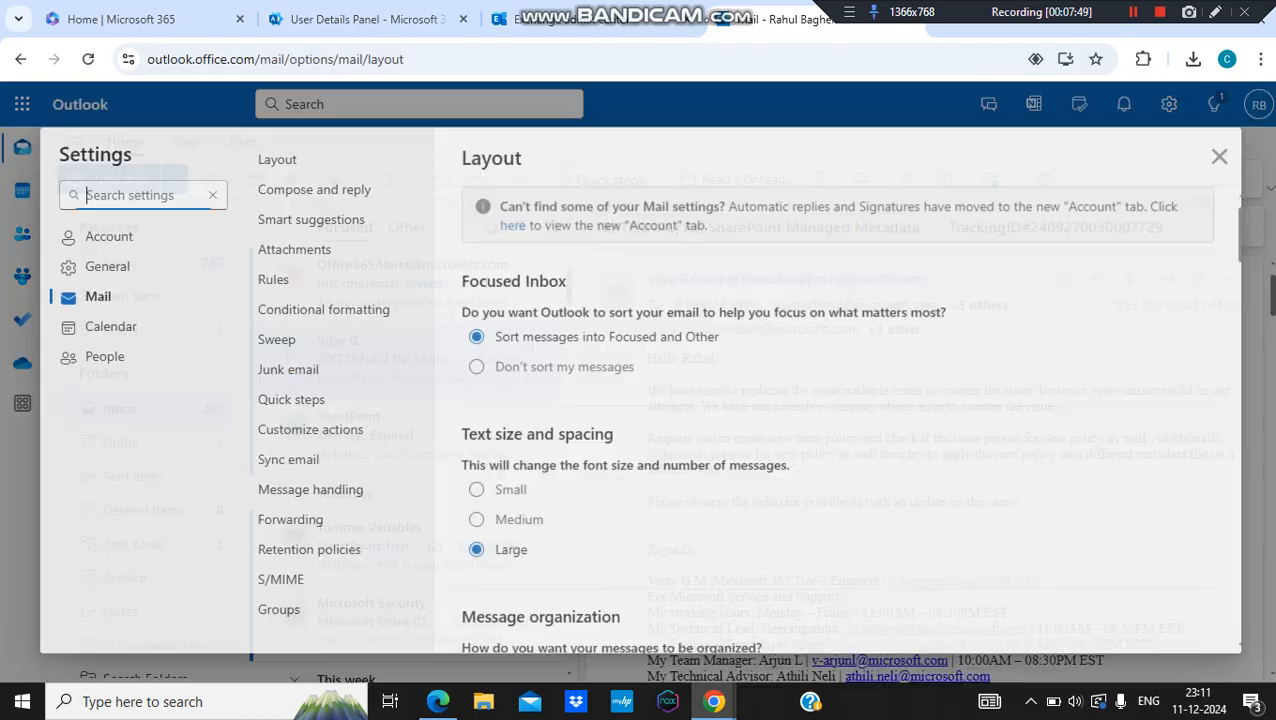
left_click(1211, 148)
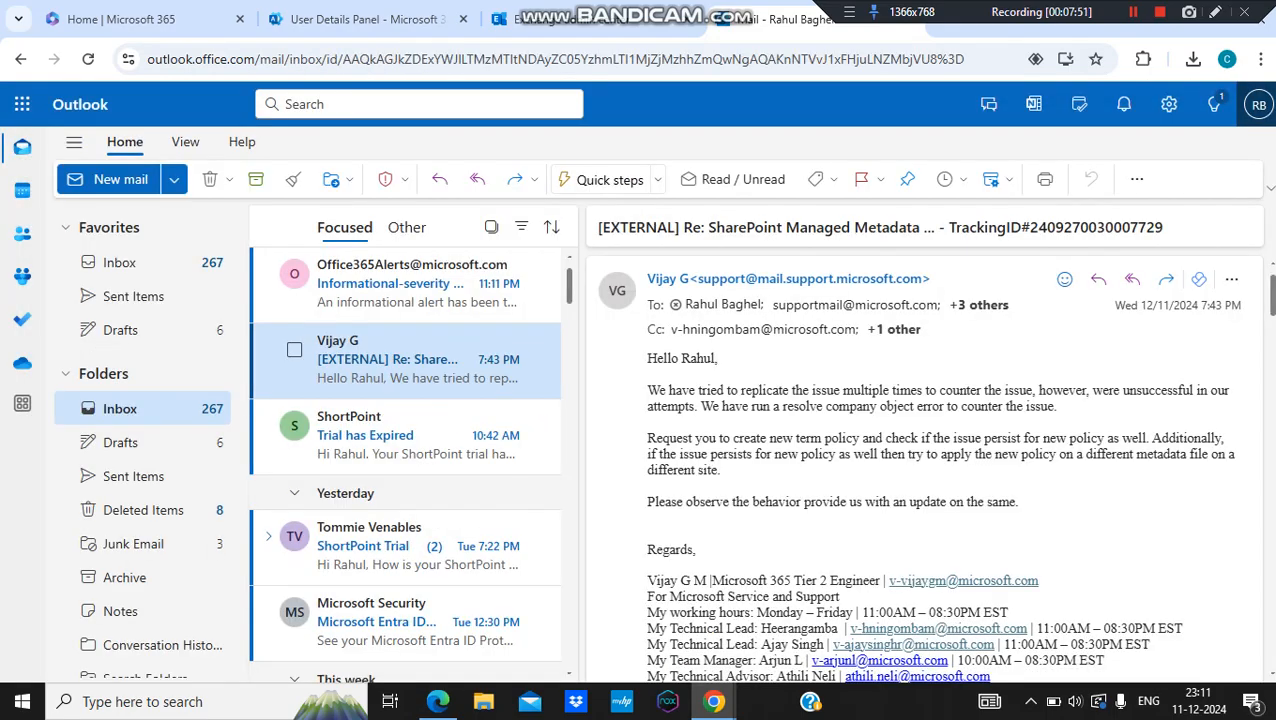
left_click(1259, 104)
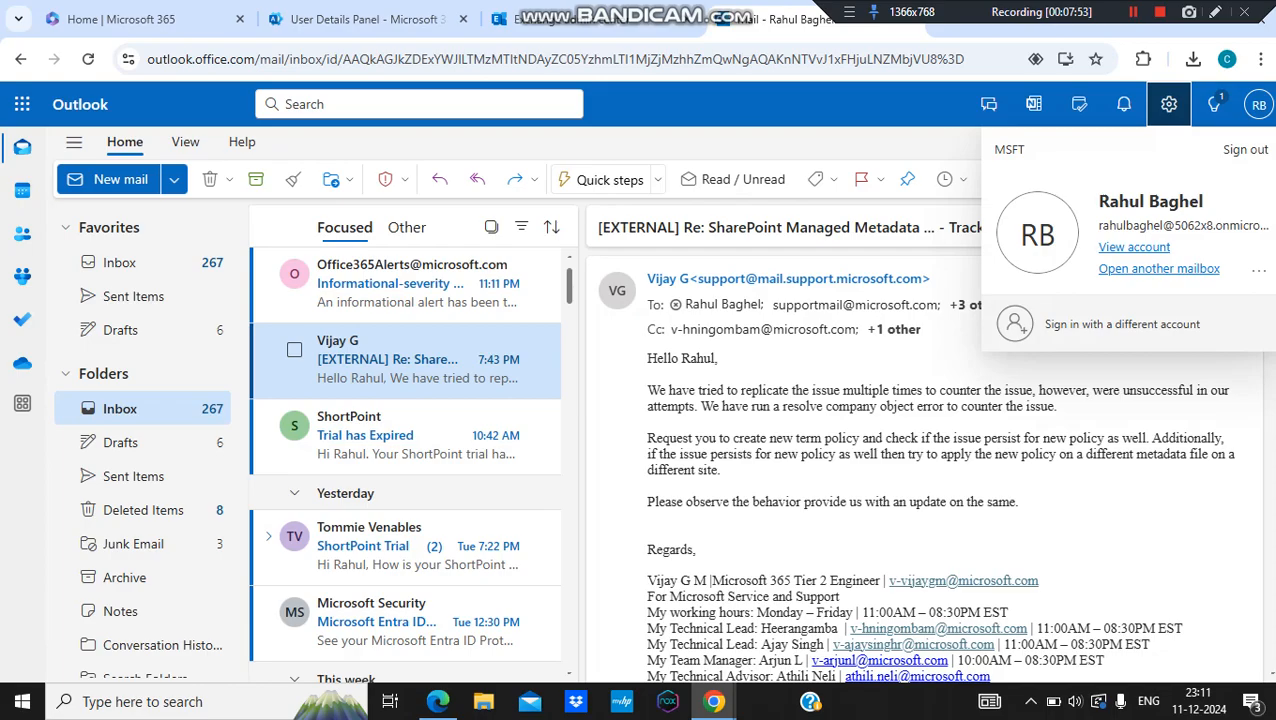
left_click(1169, 104)
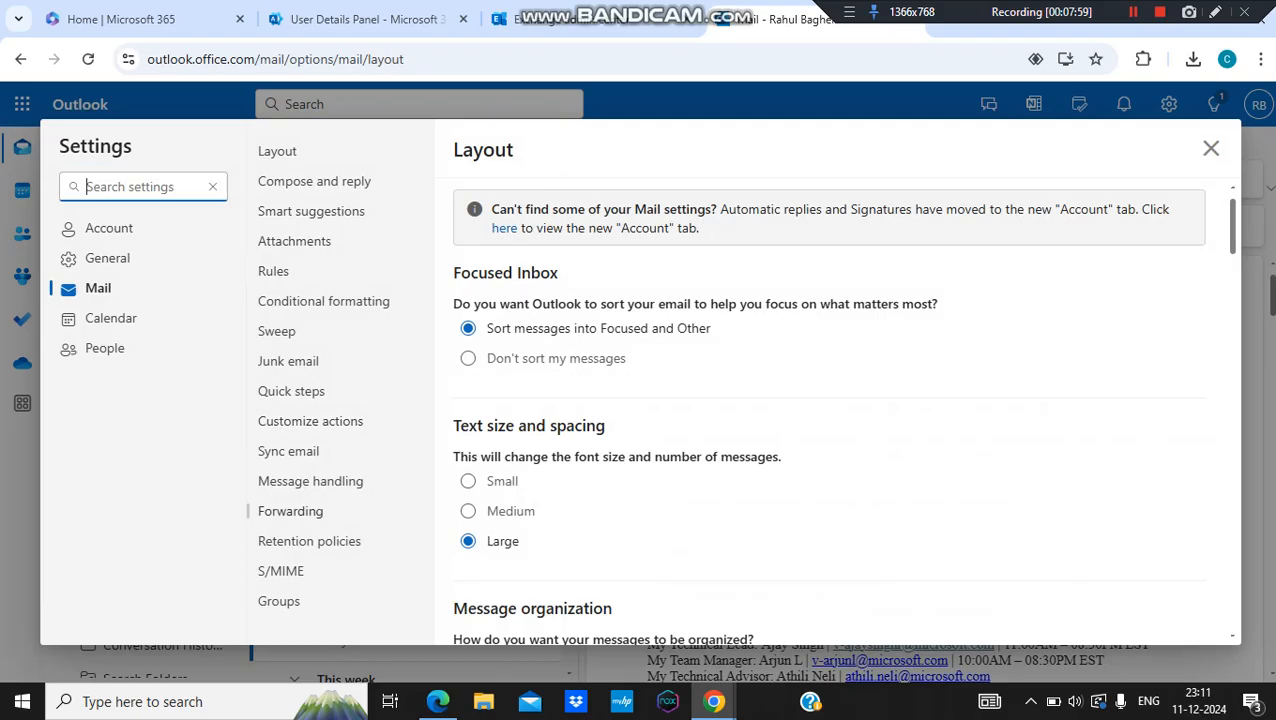
Step: In Forwarding settings, enable forwarding with a copy kept and start entering an address
left_click(291, 511)
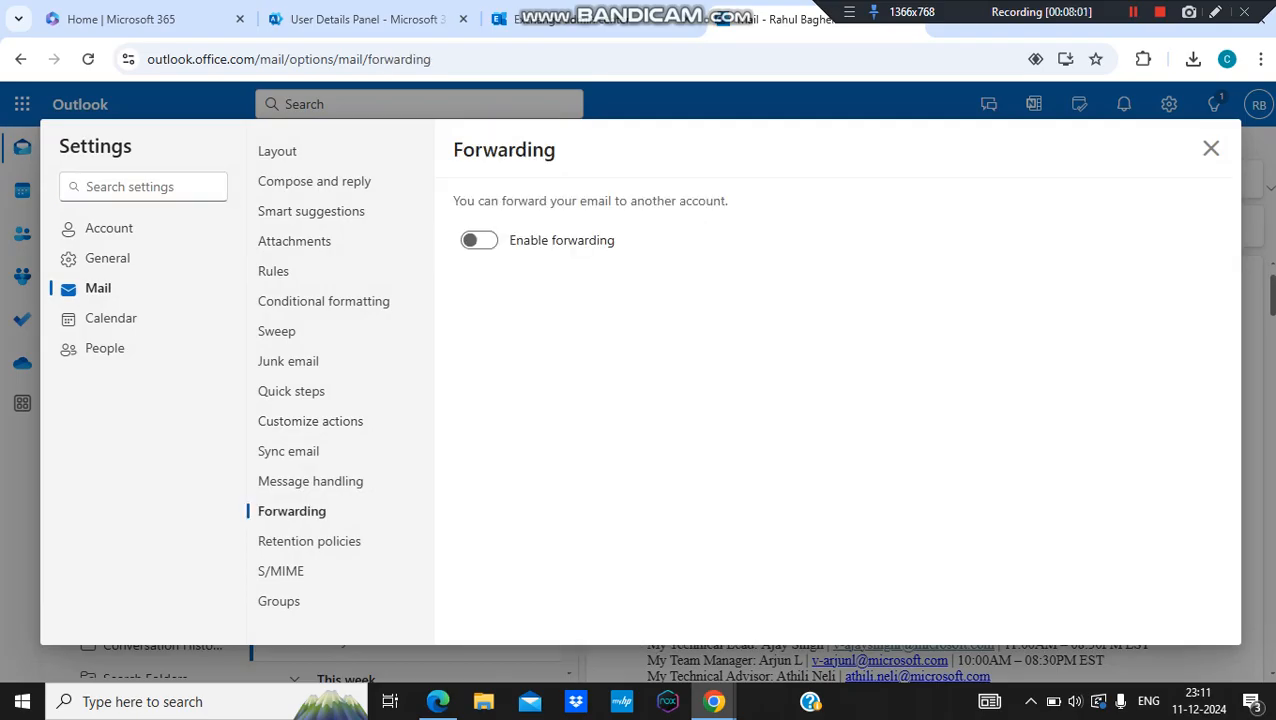
left_click(479, 240)
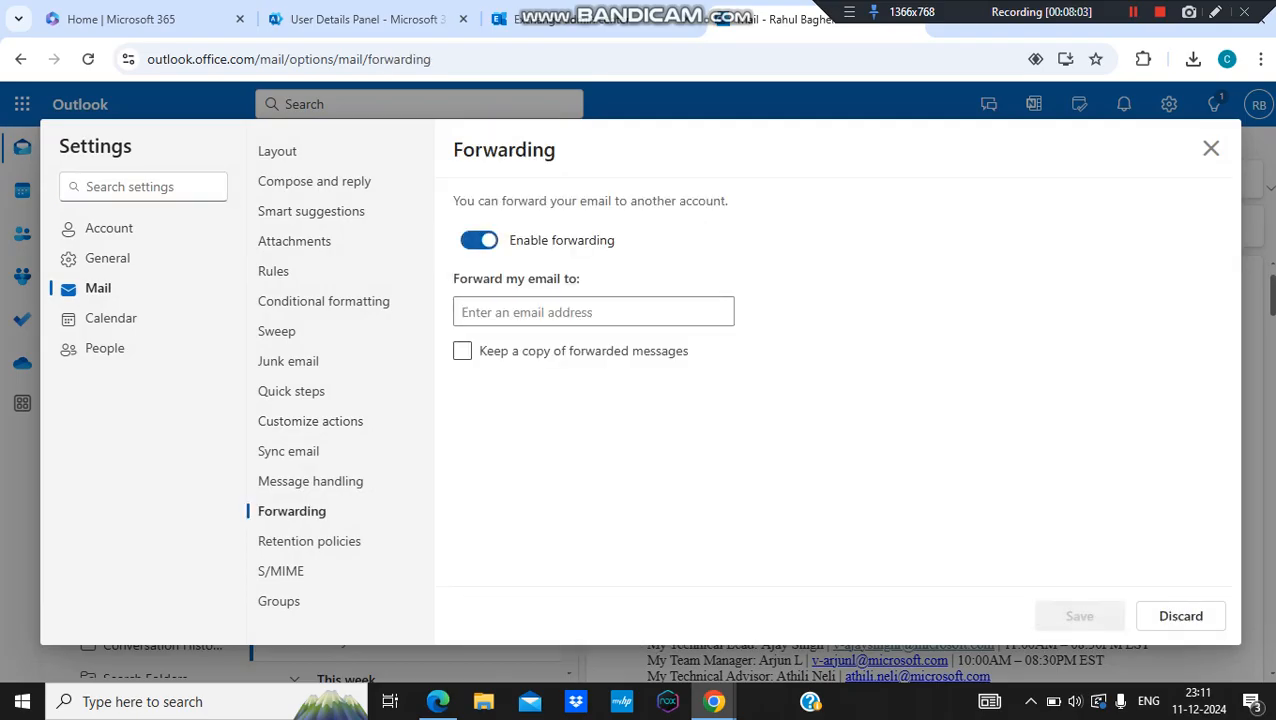
left_click(462, 351)
left_click(593, 312)
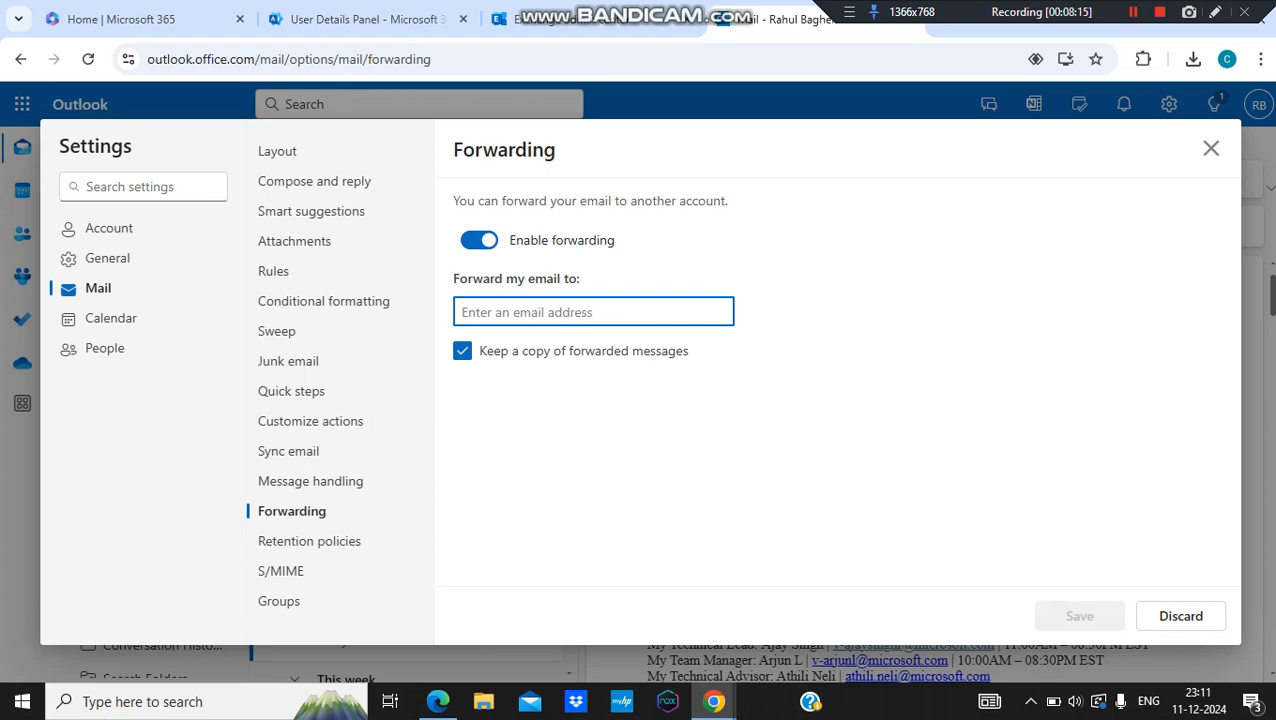
Step: Close Forwarding without saving, discard the changes, and return to Exchange admin center
left_click(1211, 148)
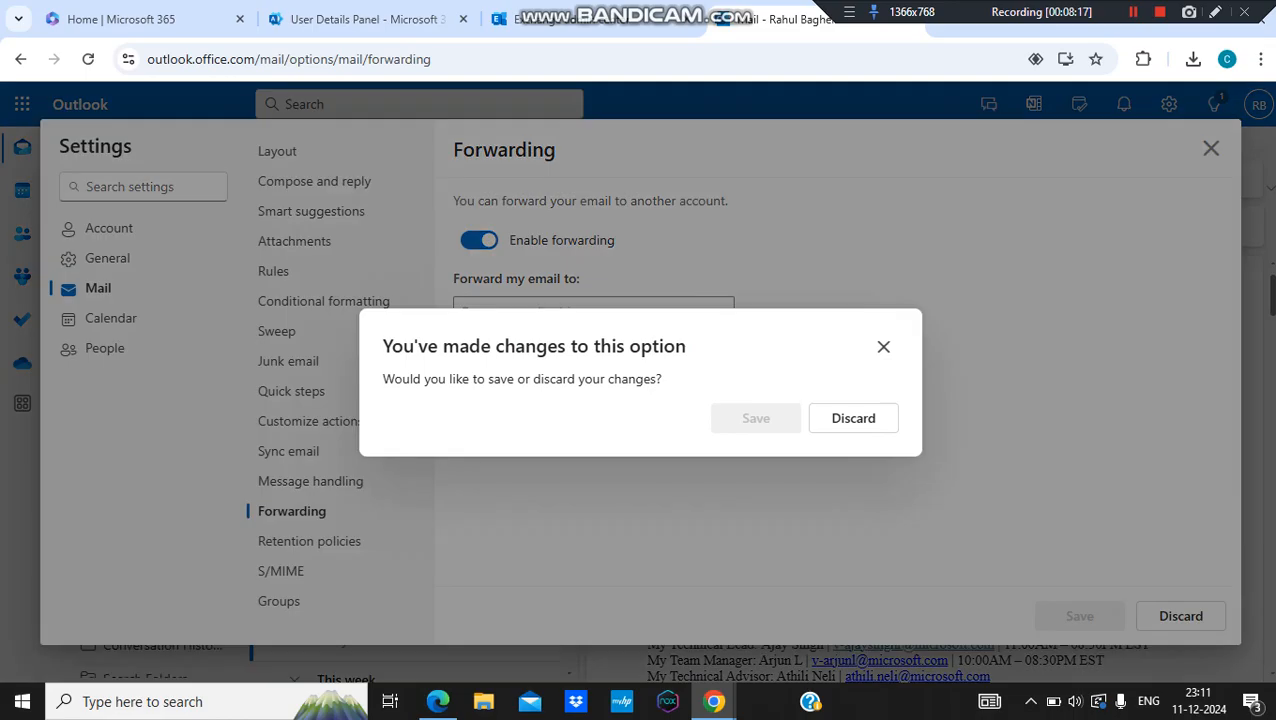
left_click(853, 418)
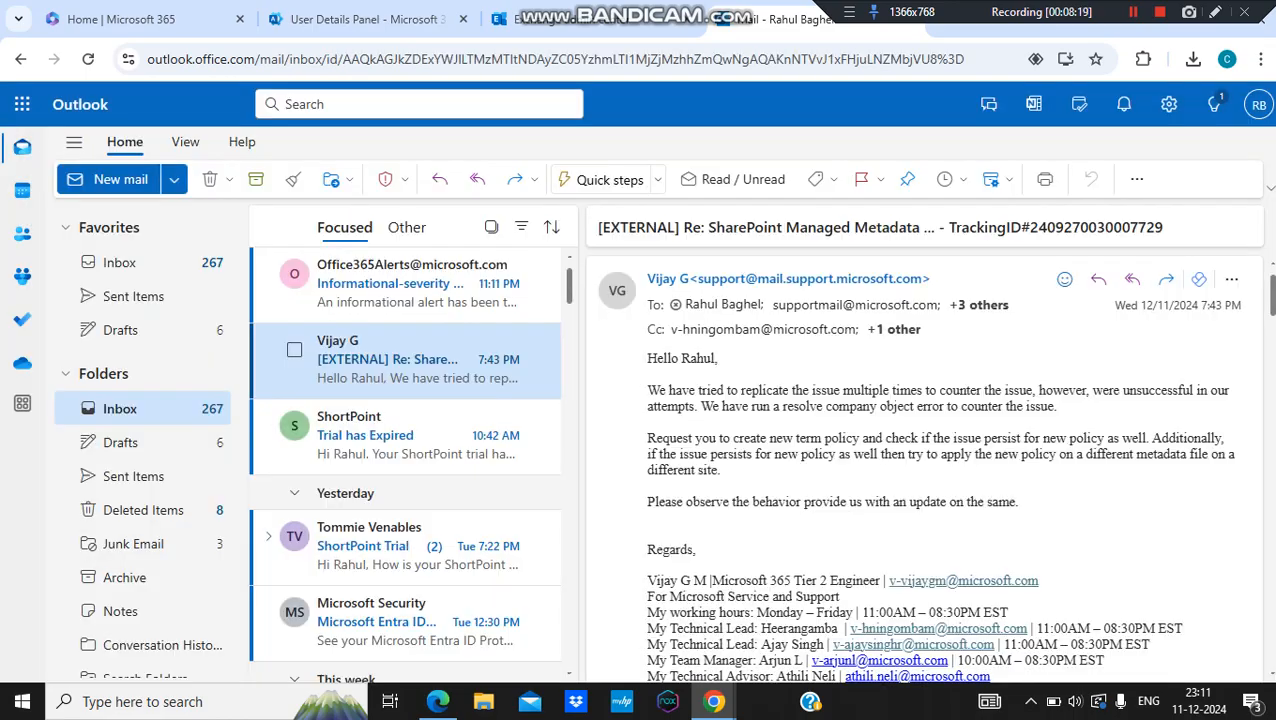
left_click(585, 19)
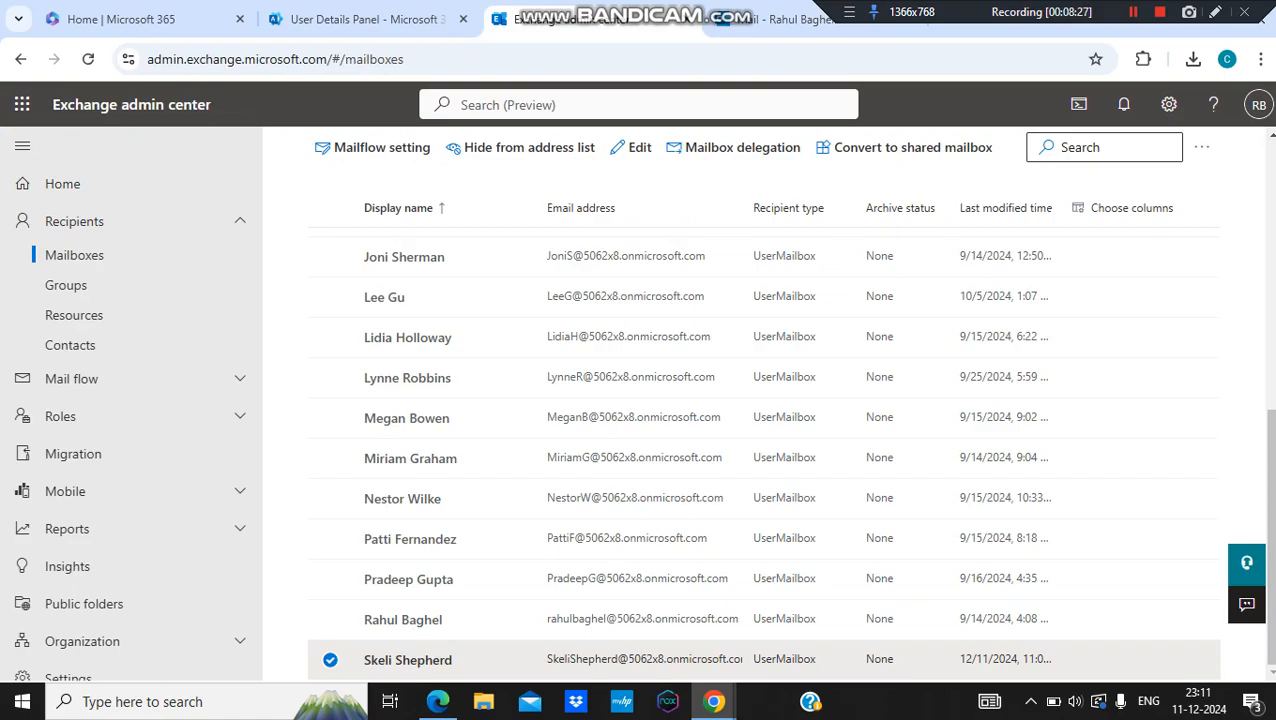
Step: Open the Teams DL distribution list from Active teams & groups' Distribution list tab
left_click(367, 19)
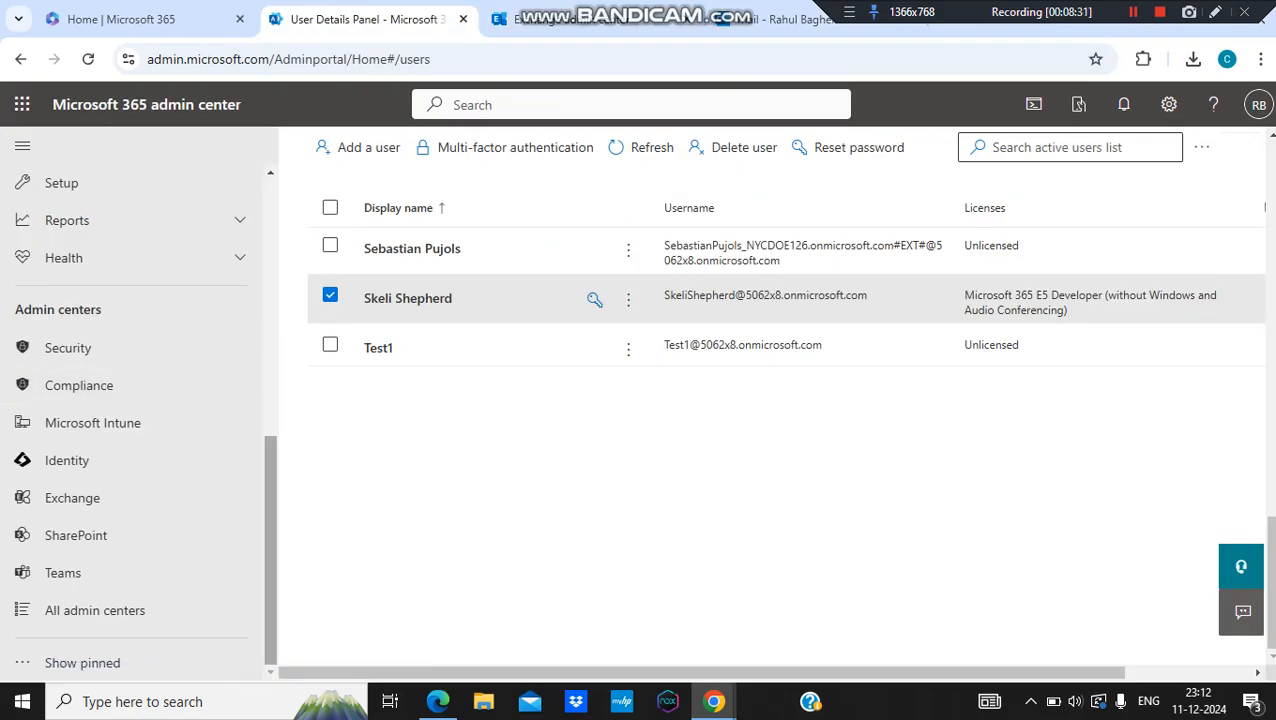
scroll(130, 400, "up", 10)
left_click(110, 450)
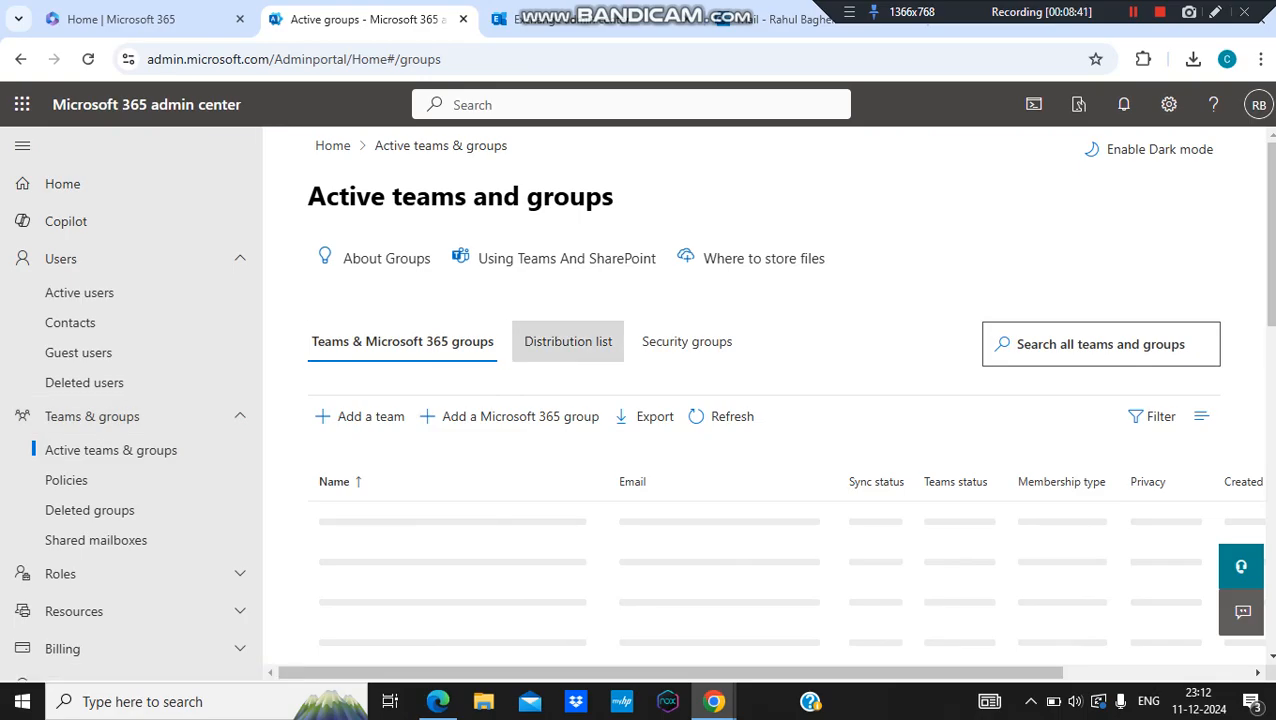
left_click(568, 341)
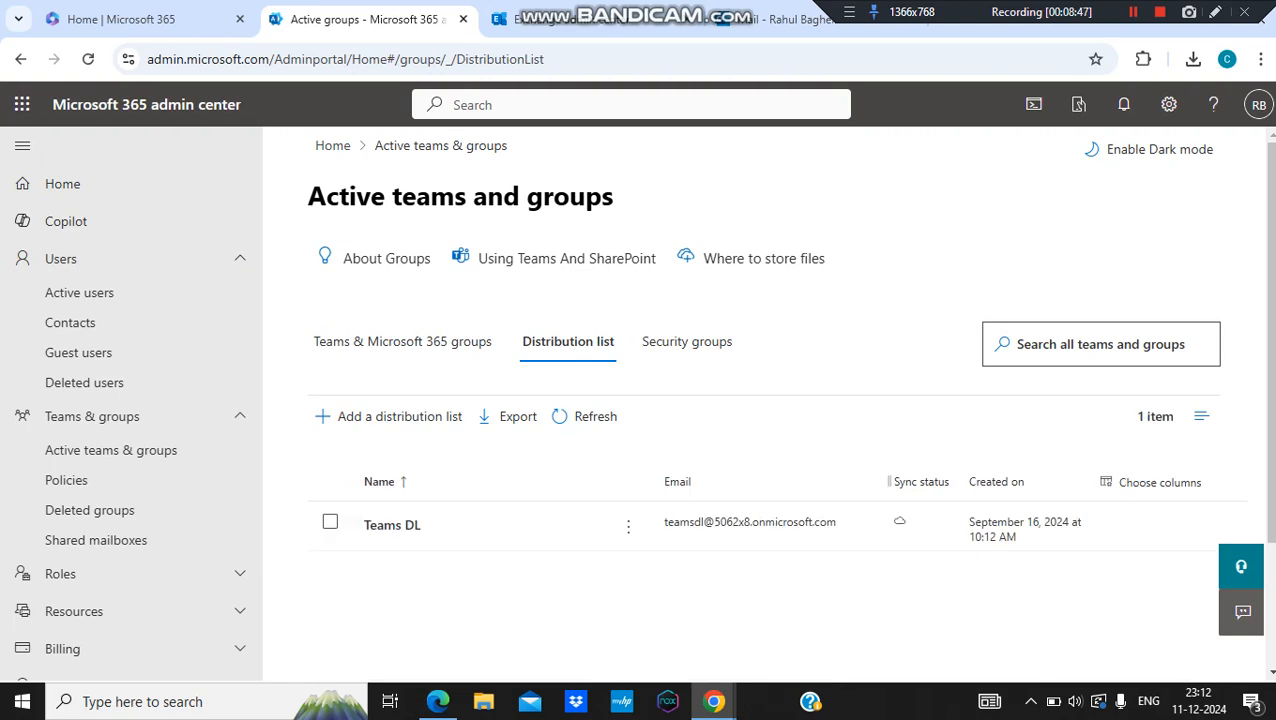
left_click(392, 525)
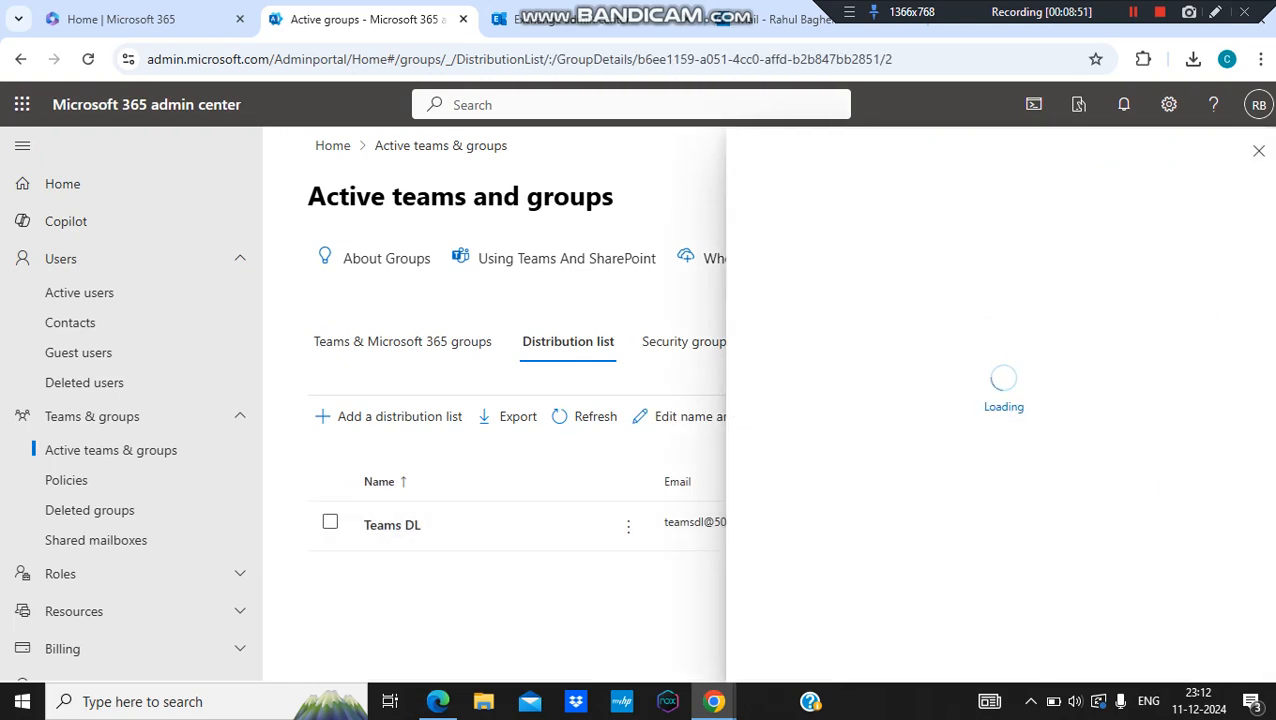
Step: Select the Teams DL primary email address, then go to Active users
double_click(1043, 428)
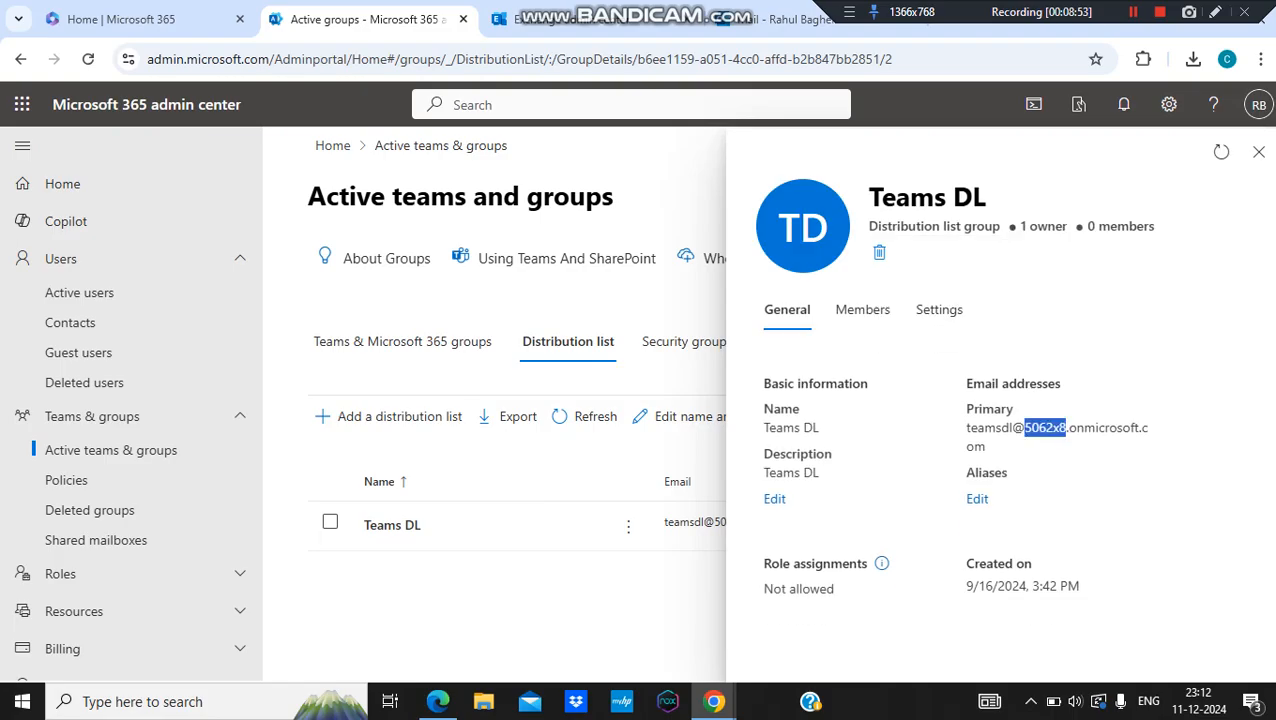
triple_click(1043, 428)
key("ctrl+c")
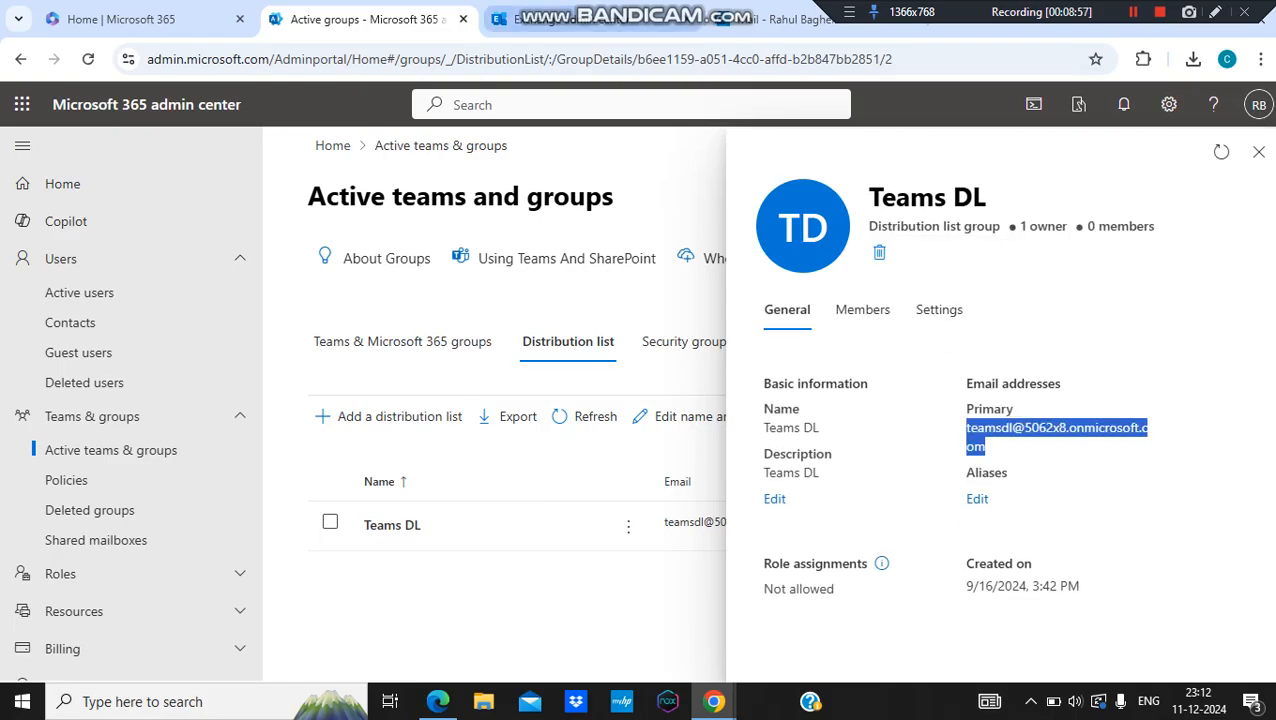
left_click(80, 292)
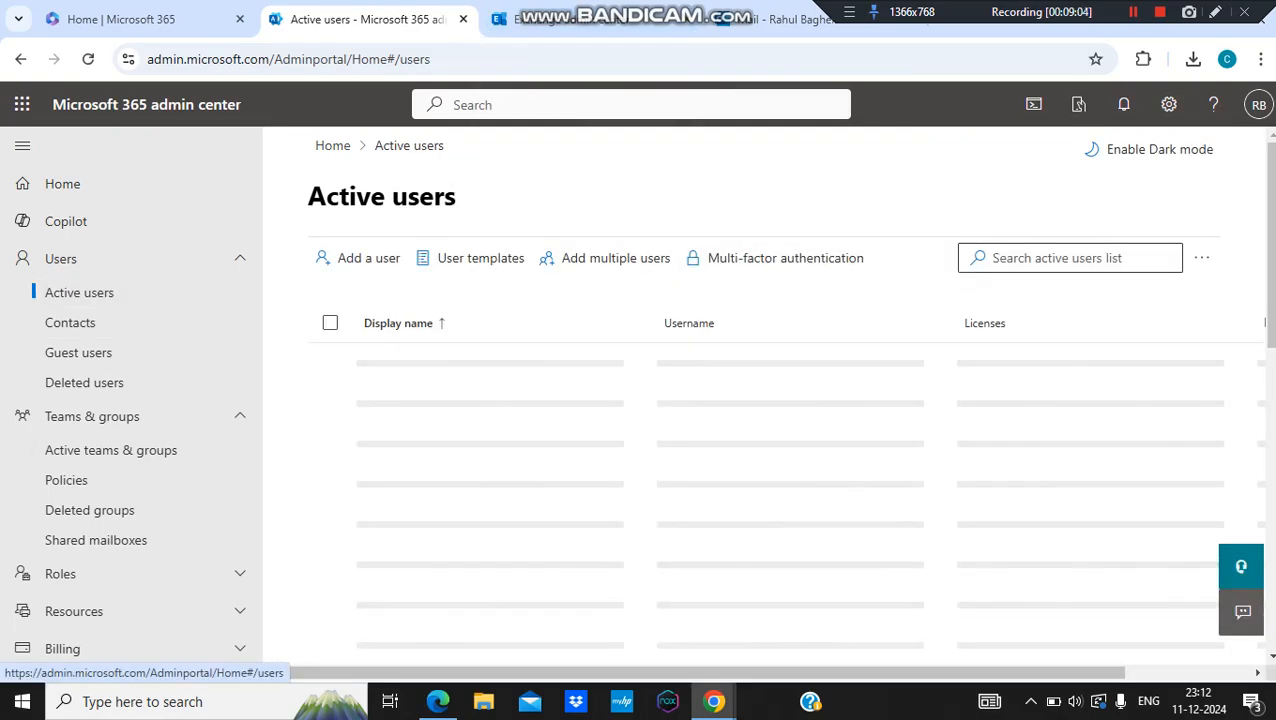
Step: Open the user's Mail tab and check the Applied email forwarding status
left_click_drag(1271, 245, 1271, 546)
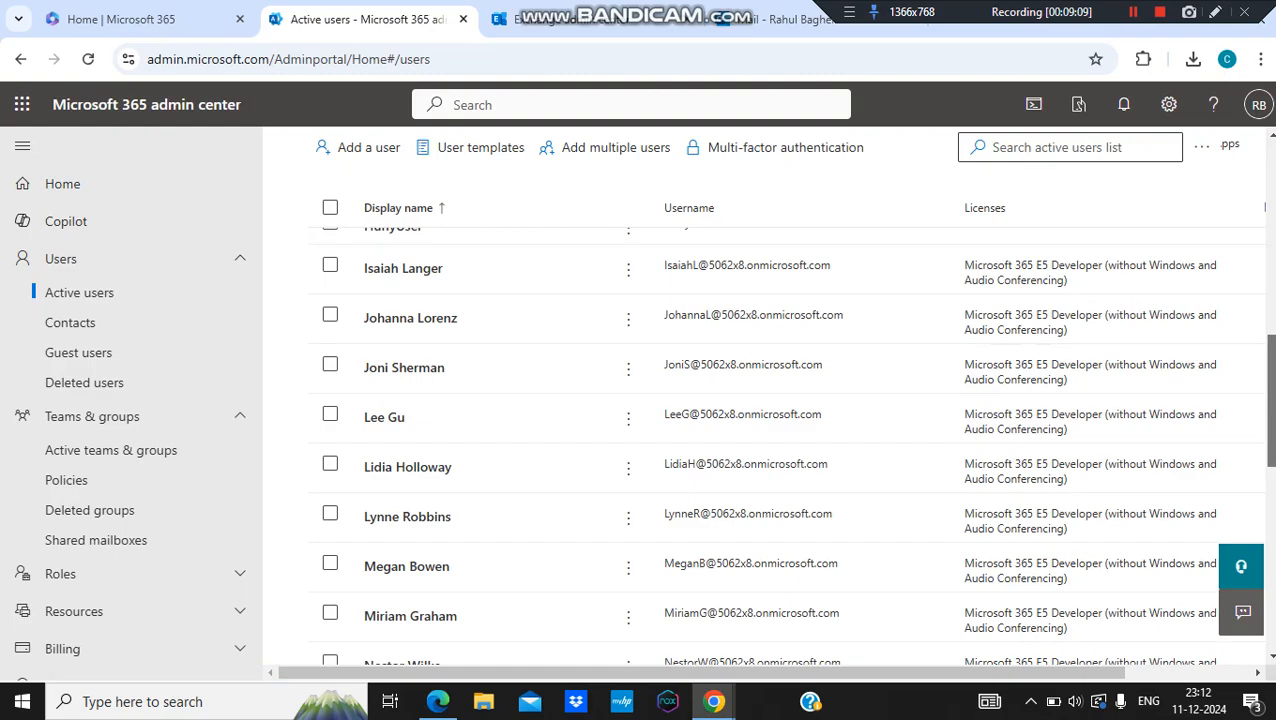
left_click_drag(1271, 402, 1271, 584)
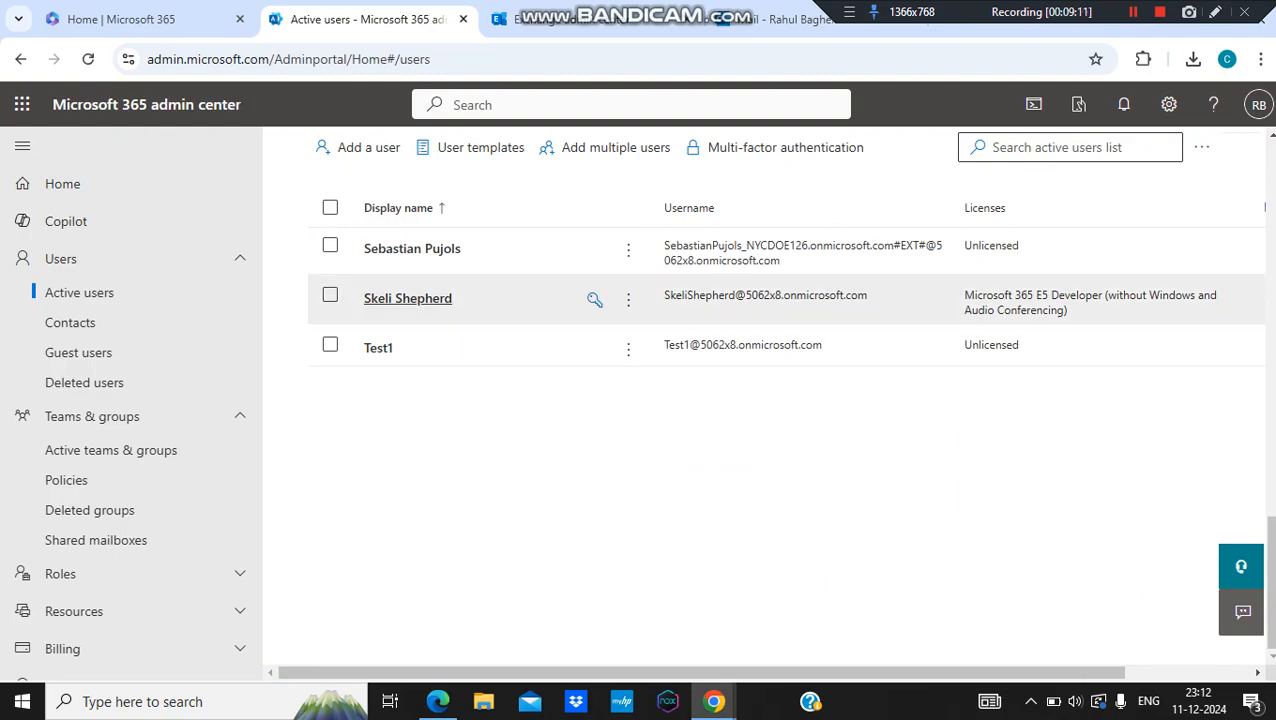
left_click(408, 298)
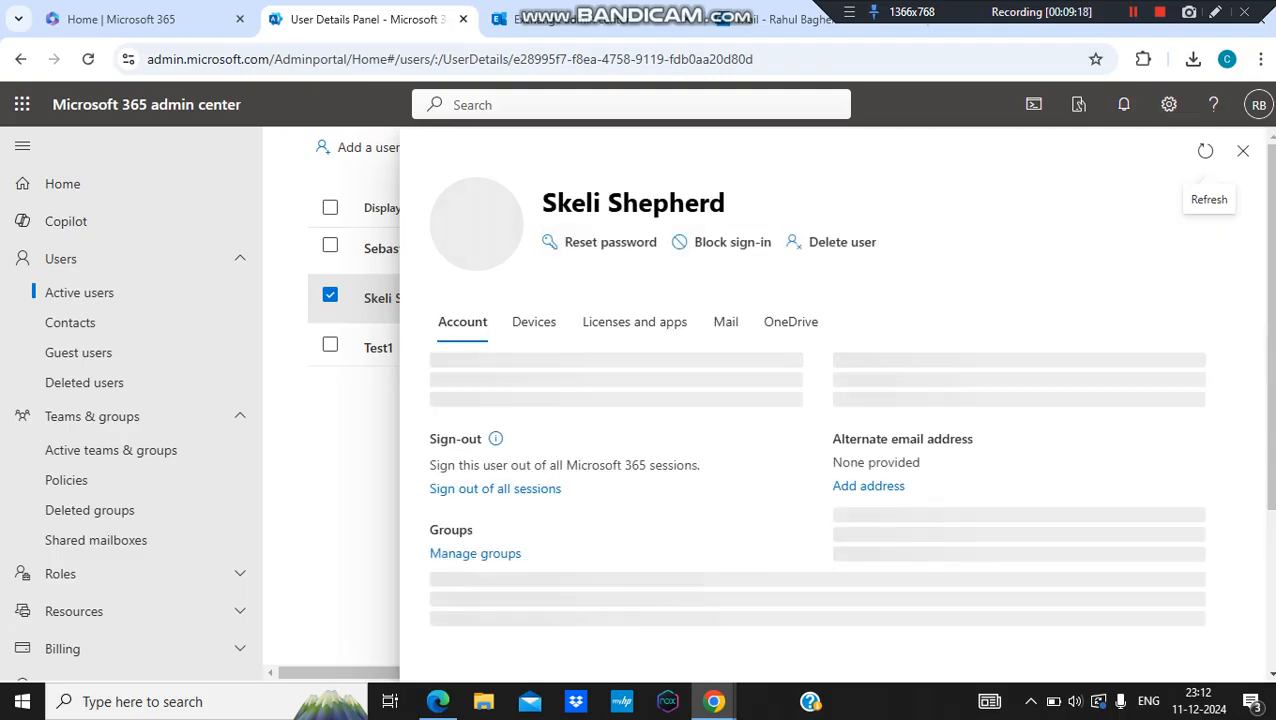
left_click(726, 322)
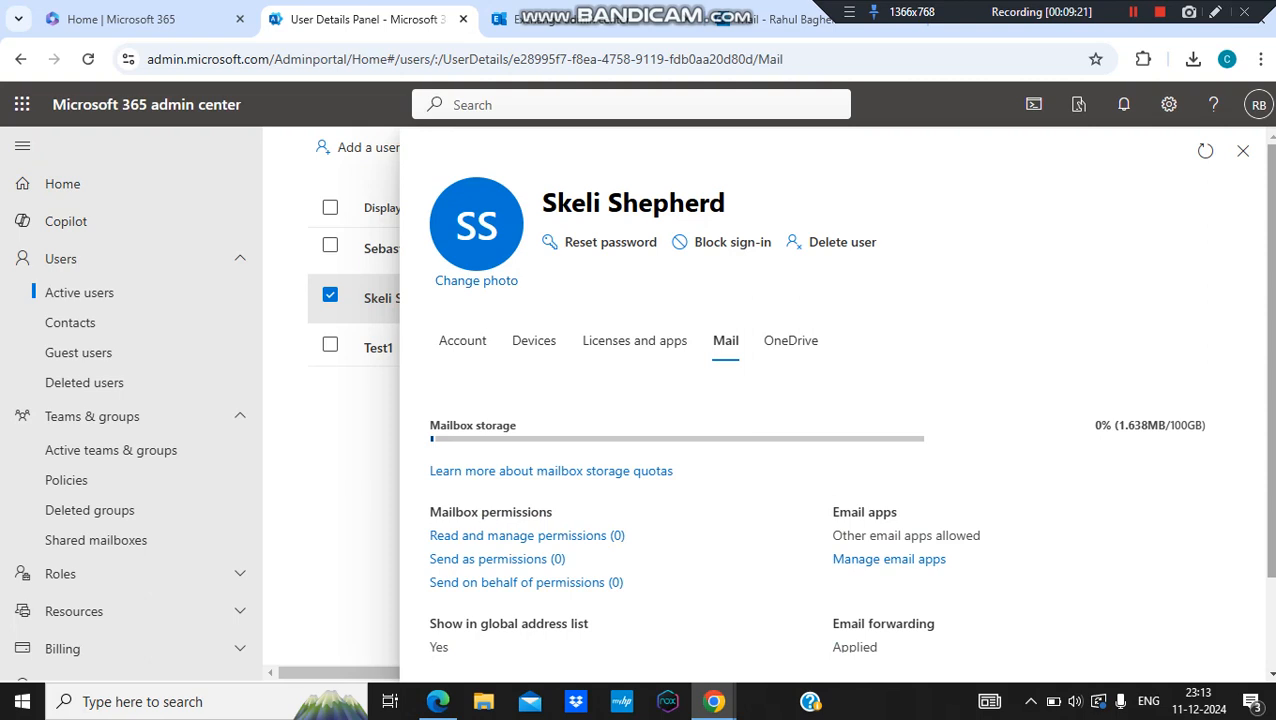
scroll(830, 480, "down", 1)
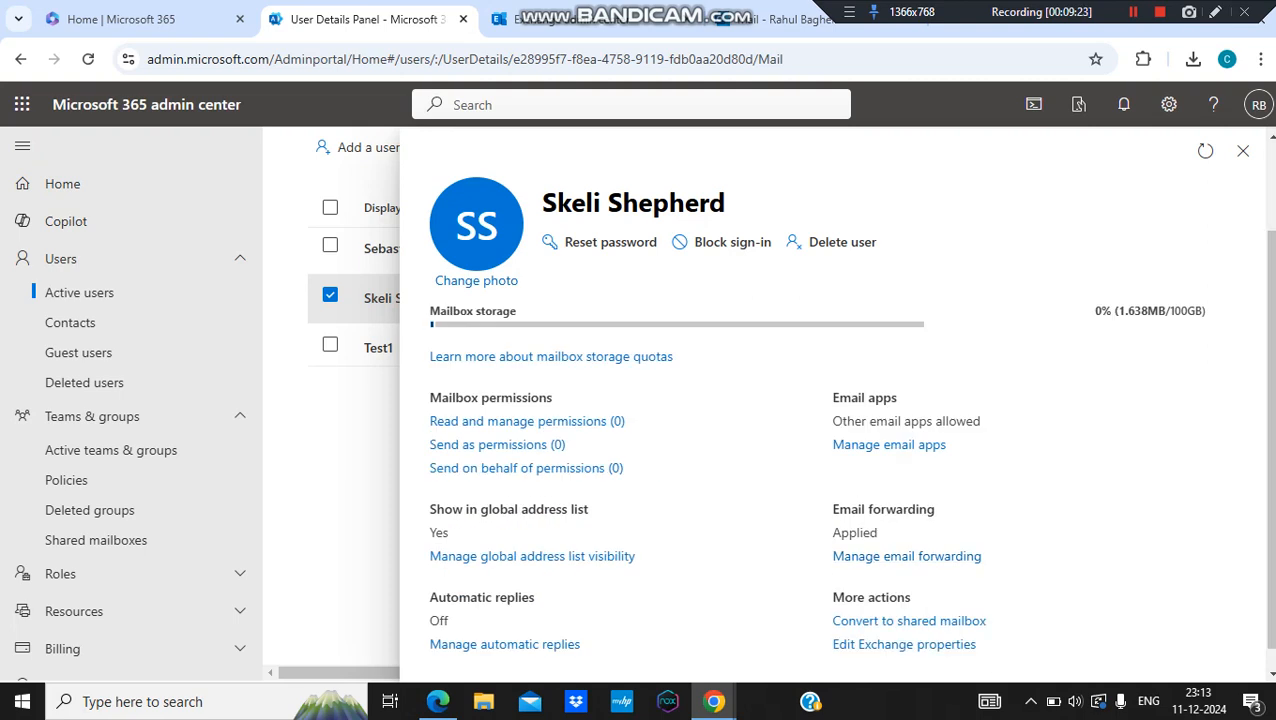
left_click_drag(879, 533, 831, 533)
Step: Replace the forwarding address with the pasted Teams DL address, save, close, and return to Outlook
left_click(906, 556)
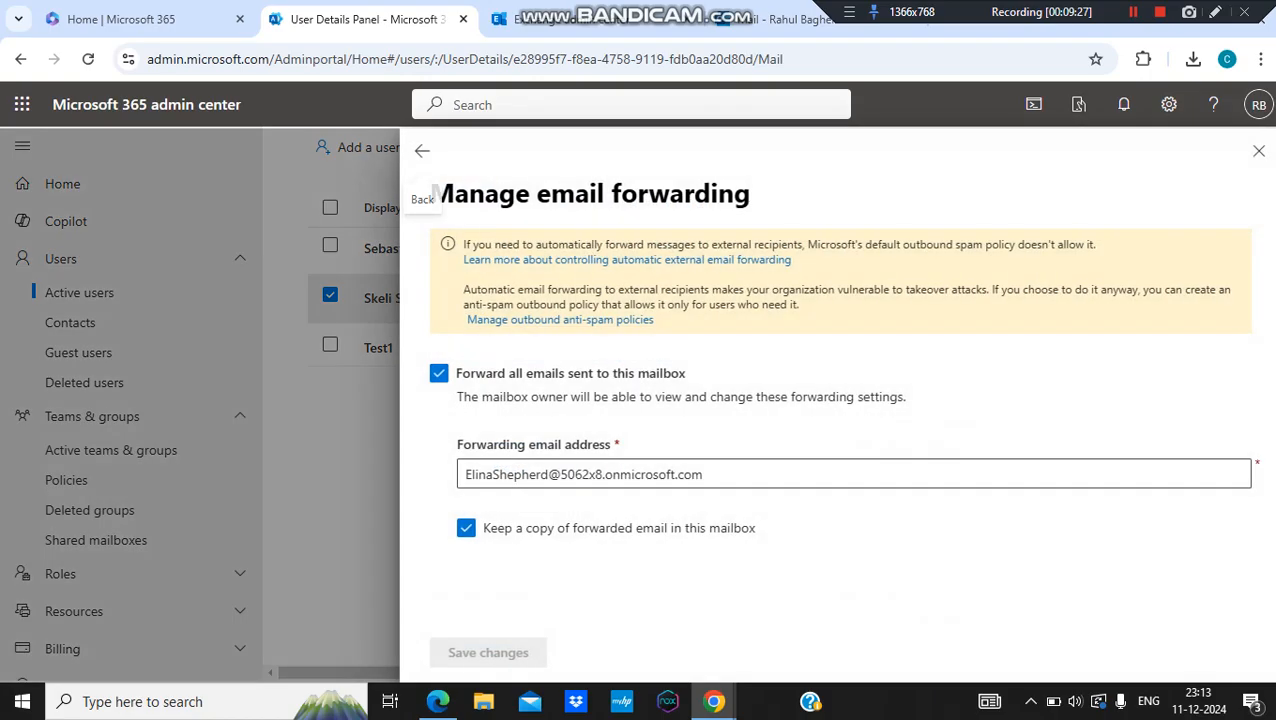
left_click_drag(712, 475, 462, 475)
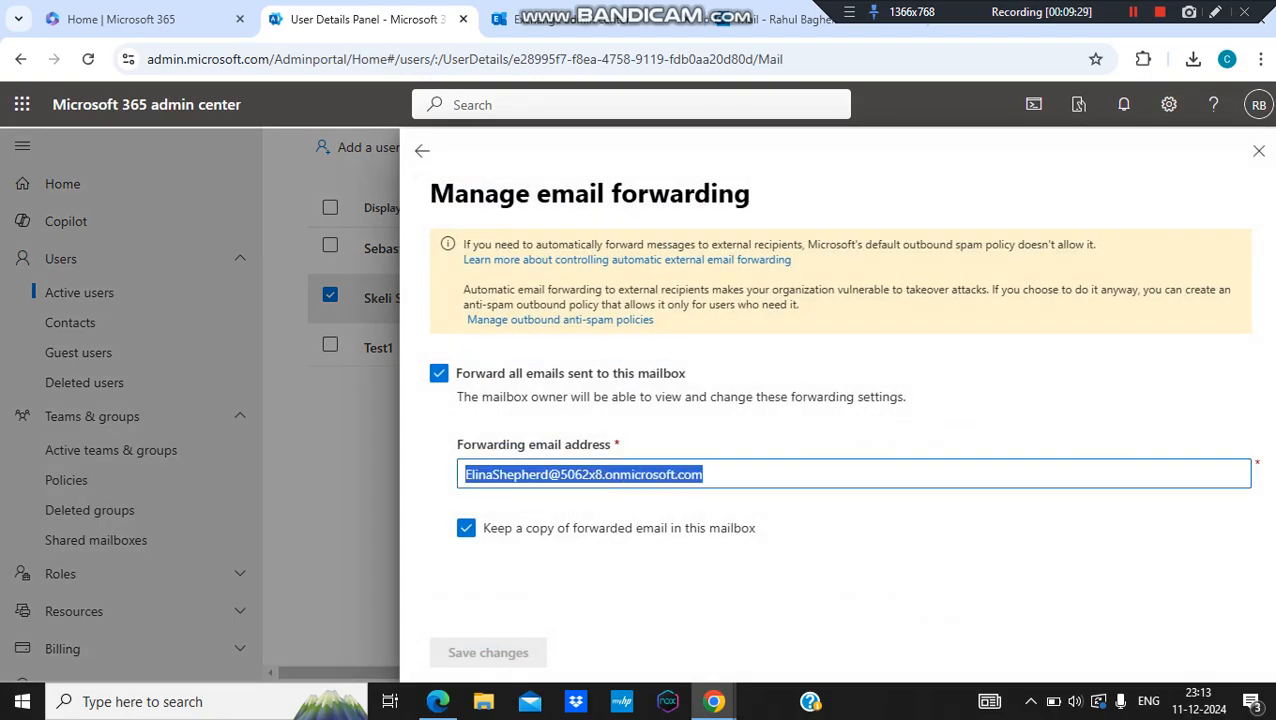
key("ctrl+v")
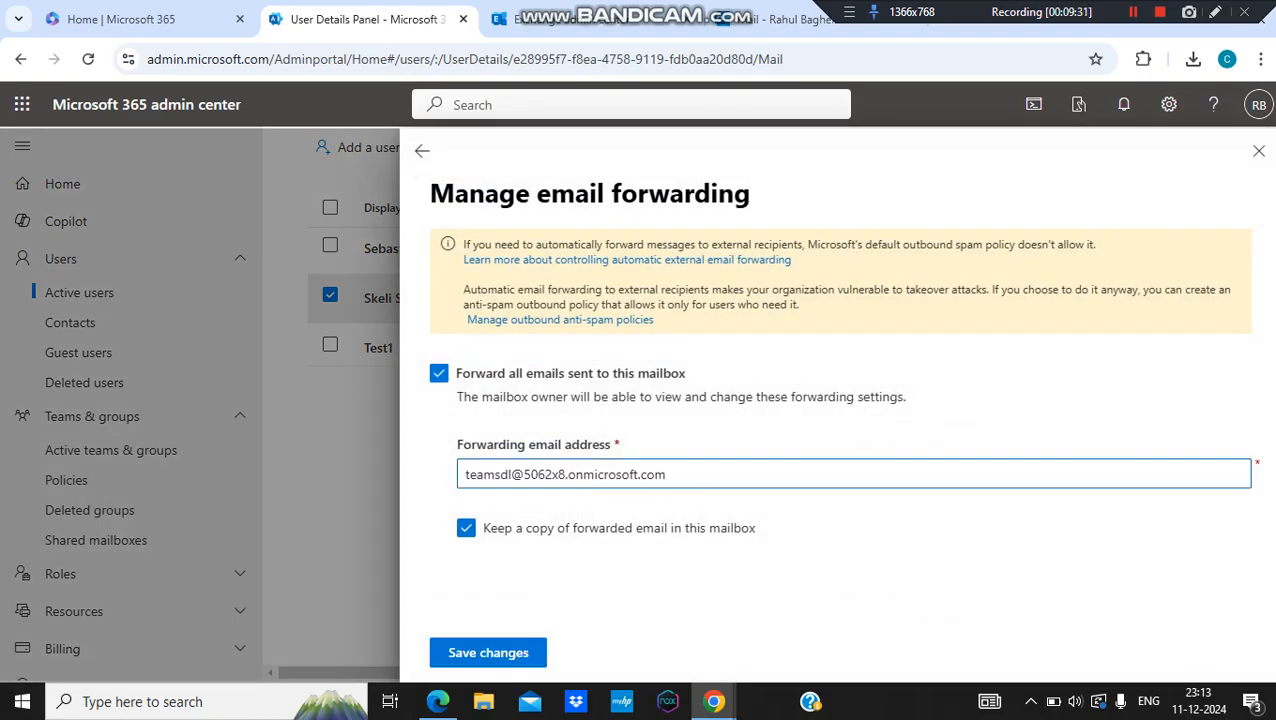
left_click(488, 652)
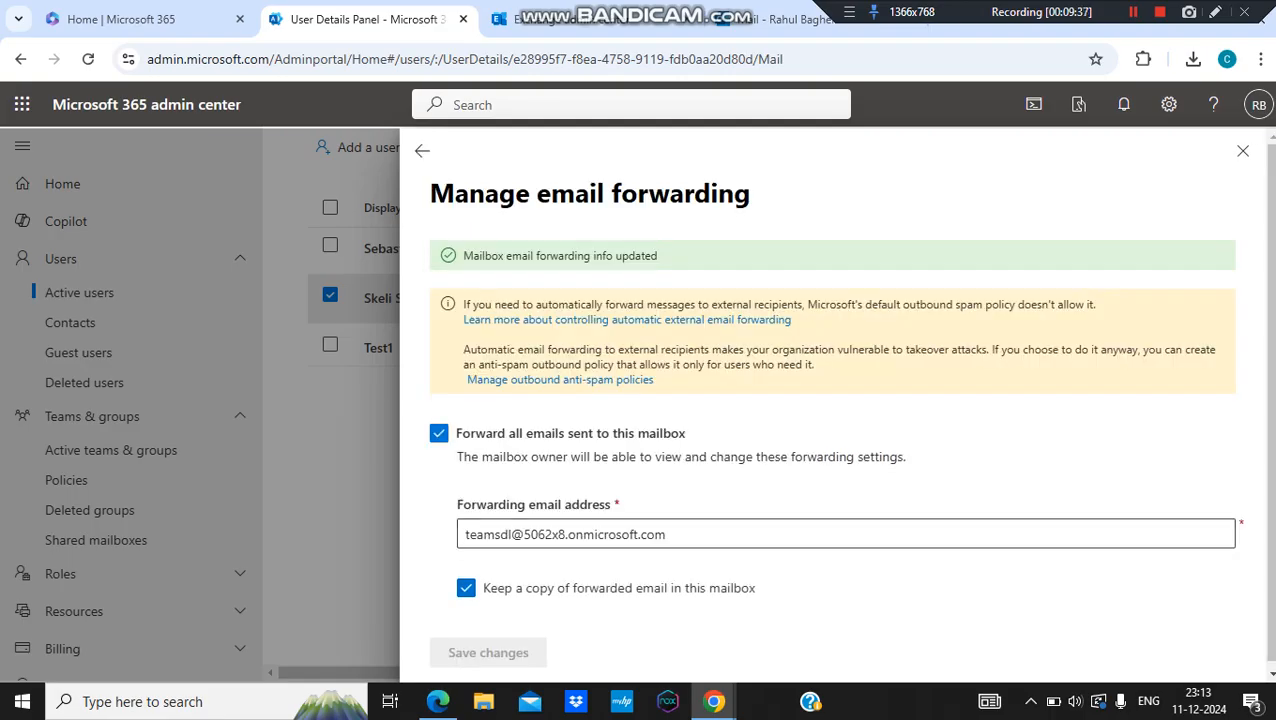
left_click(1243, 150)
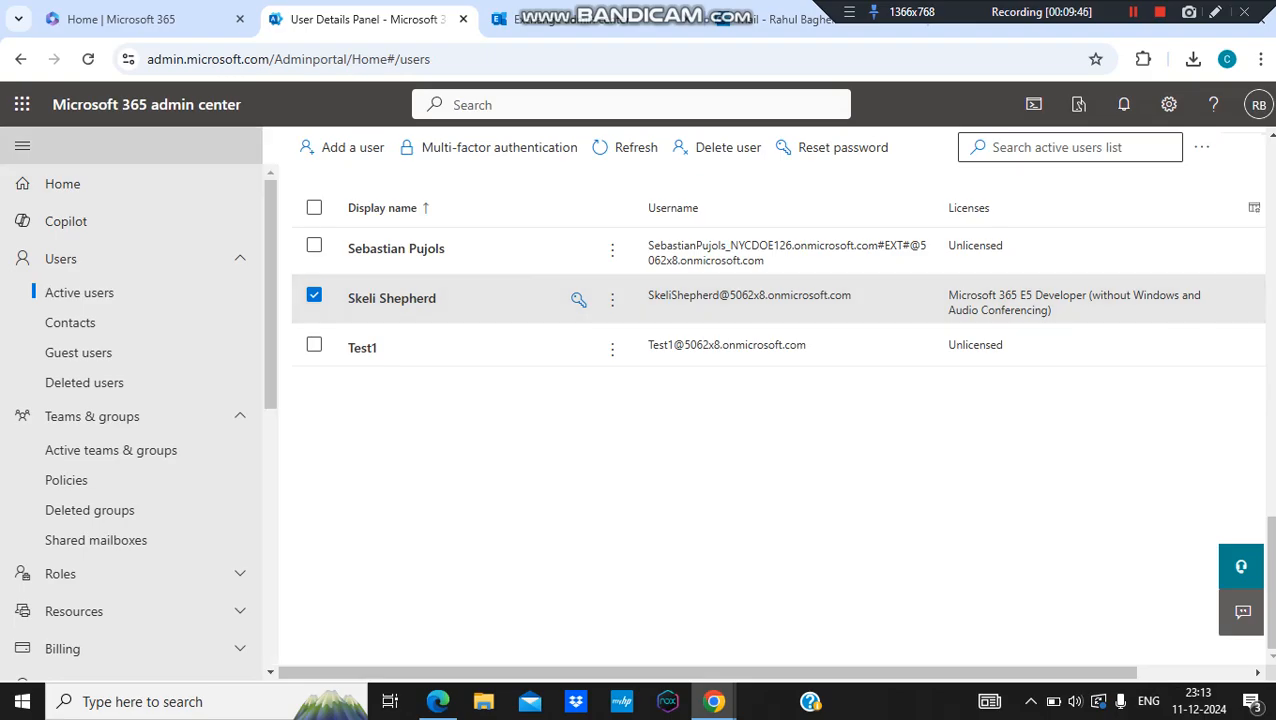
left_click(540, 19)
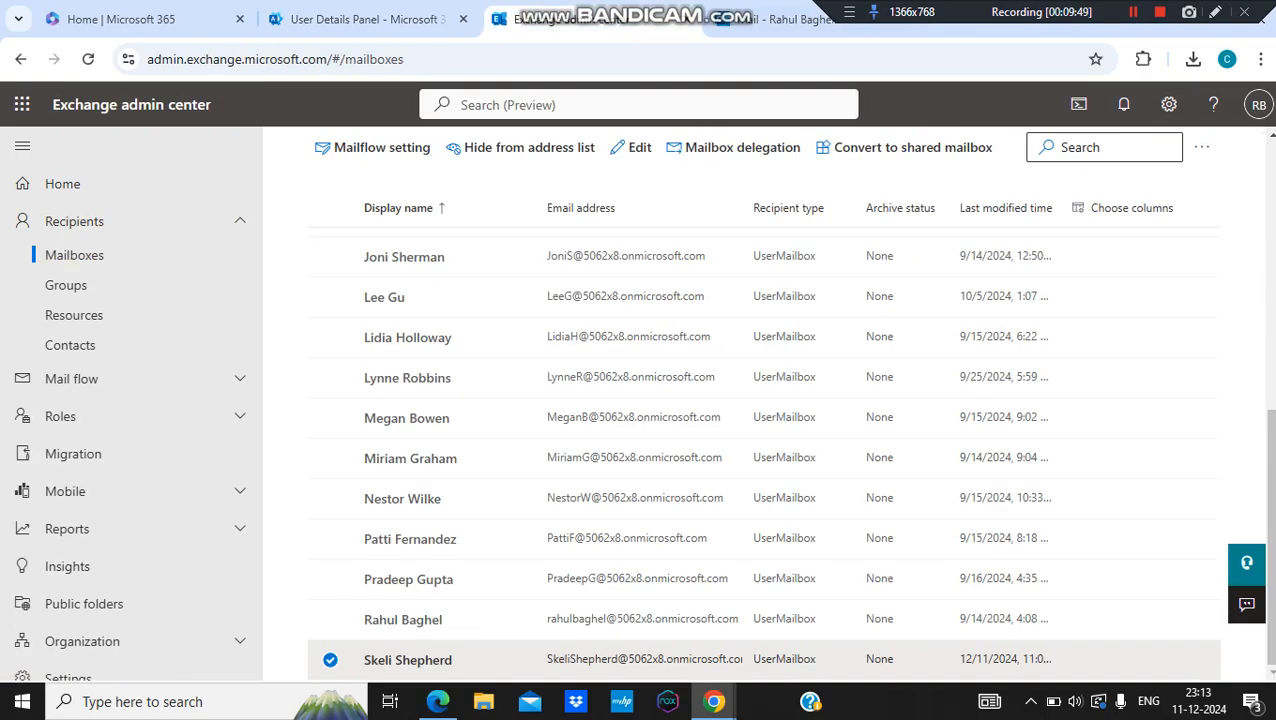
left_click(800, 19)
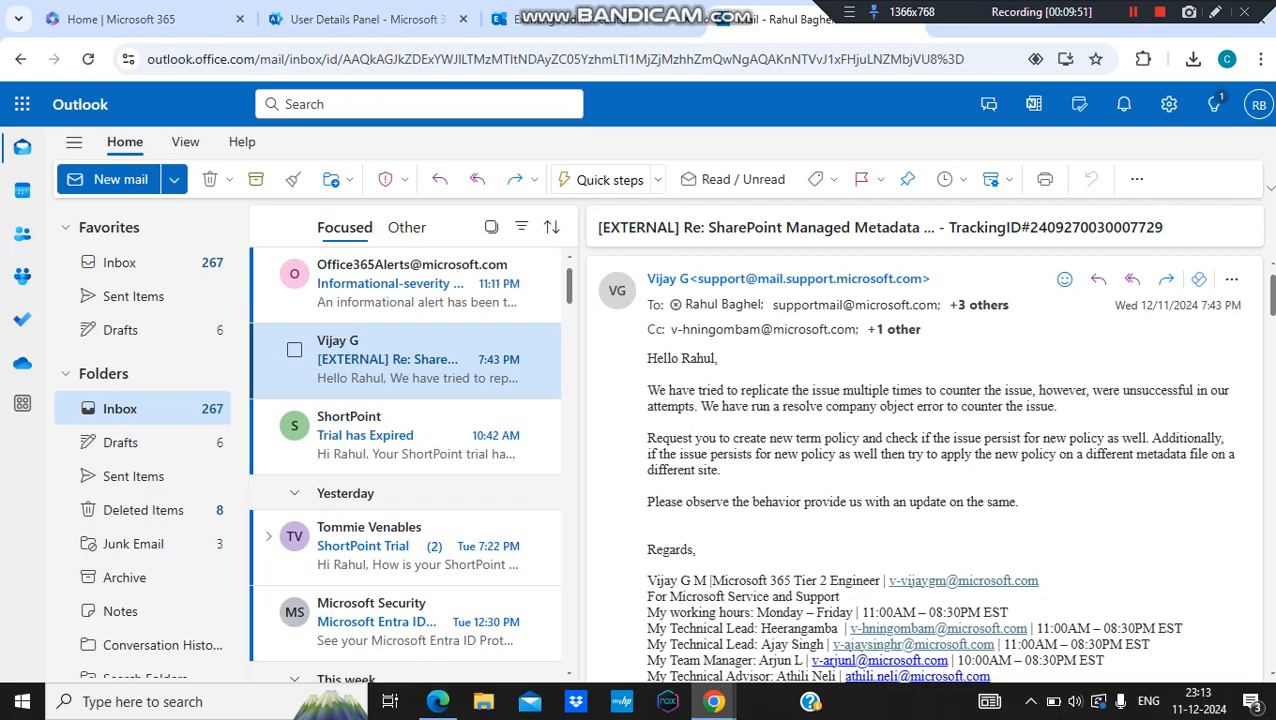